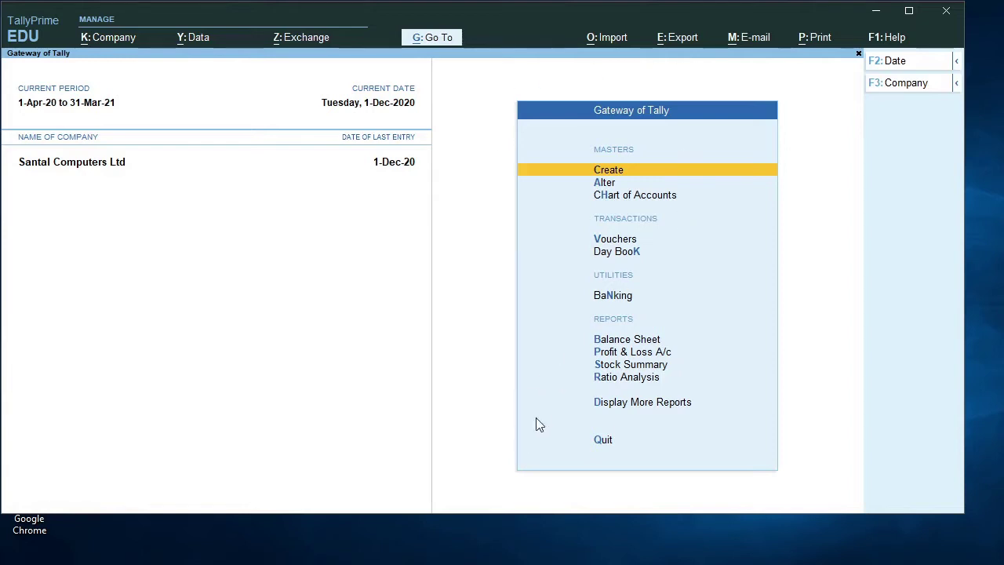
Review the company's Balance Sheet and Profit & Loss A/c reports, and return to the Gateway of Tally.
left_click(621, 340)
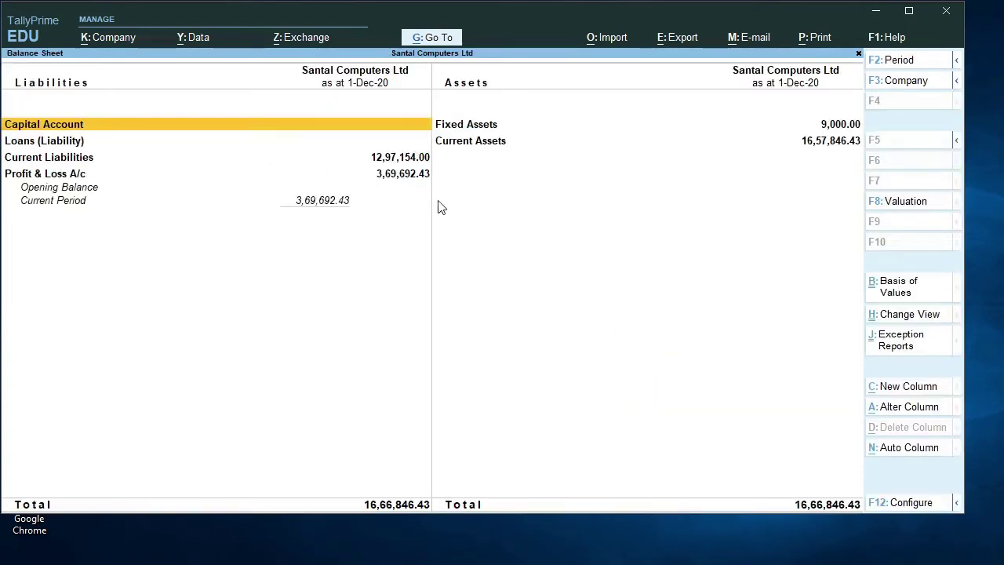
key("Escape")
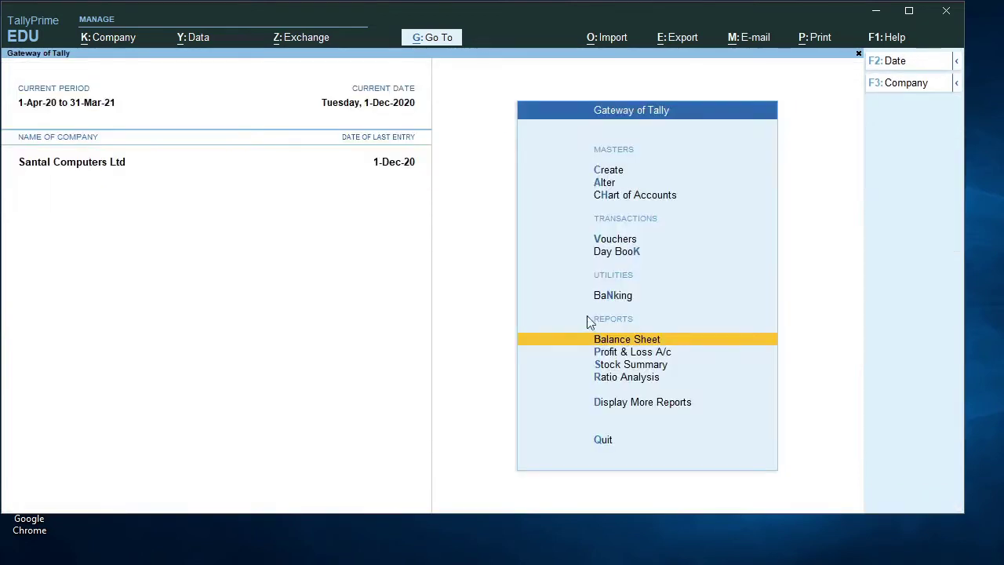
left_click(619, 353)
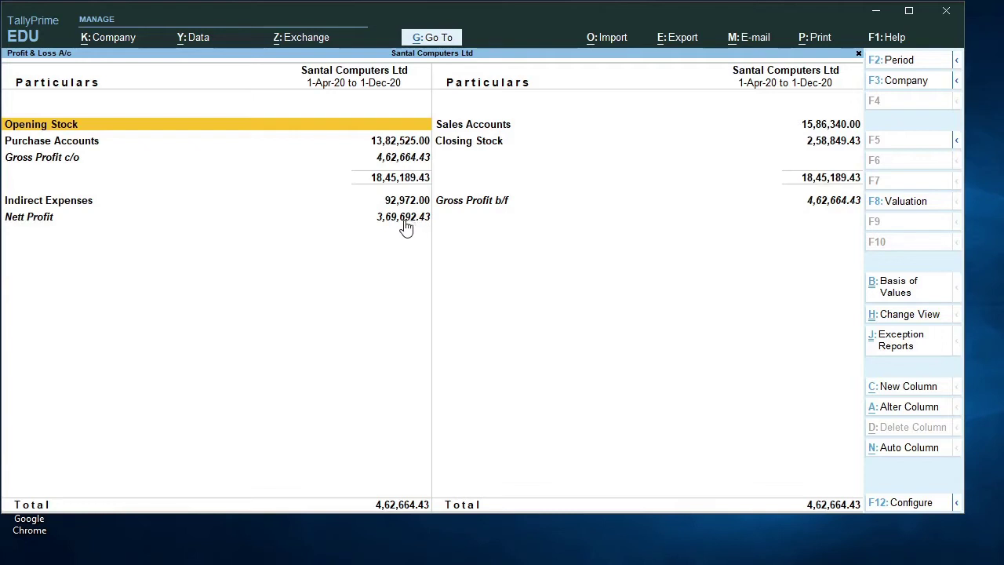
key("Escape")
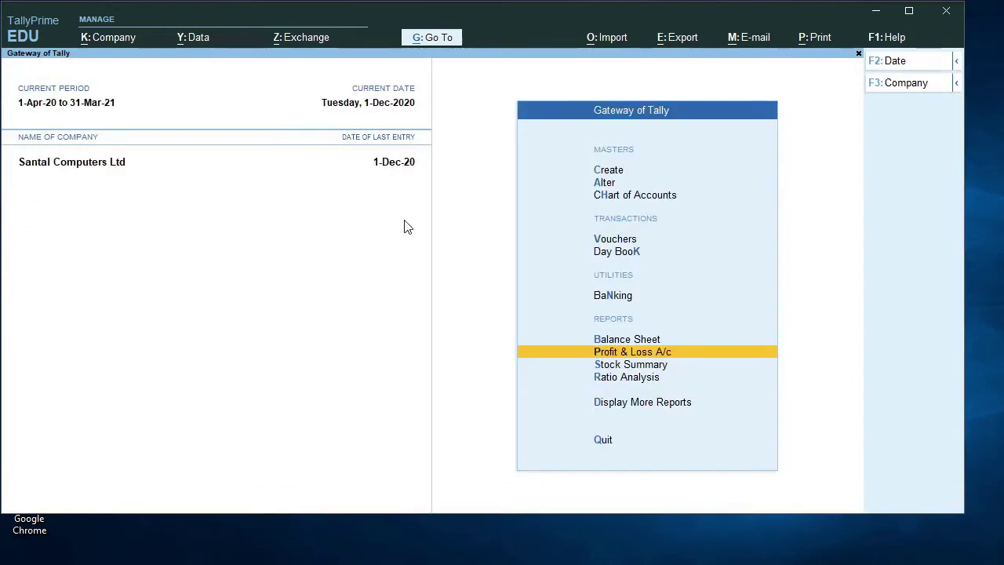
key("Up")
key("Return")
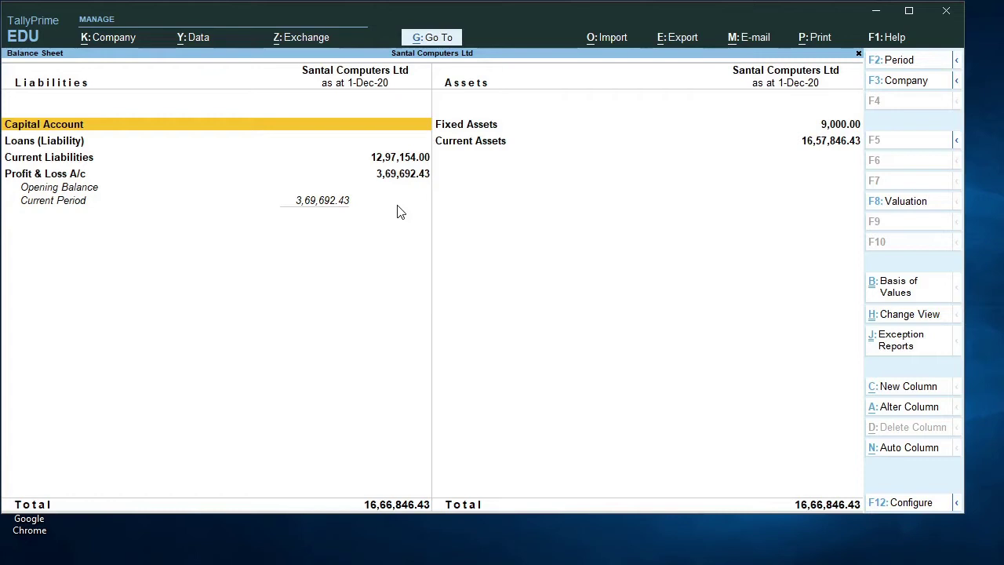
key("Escape")
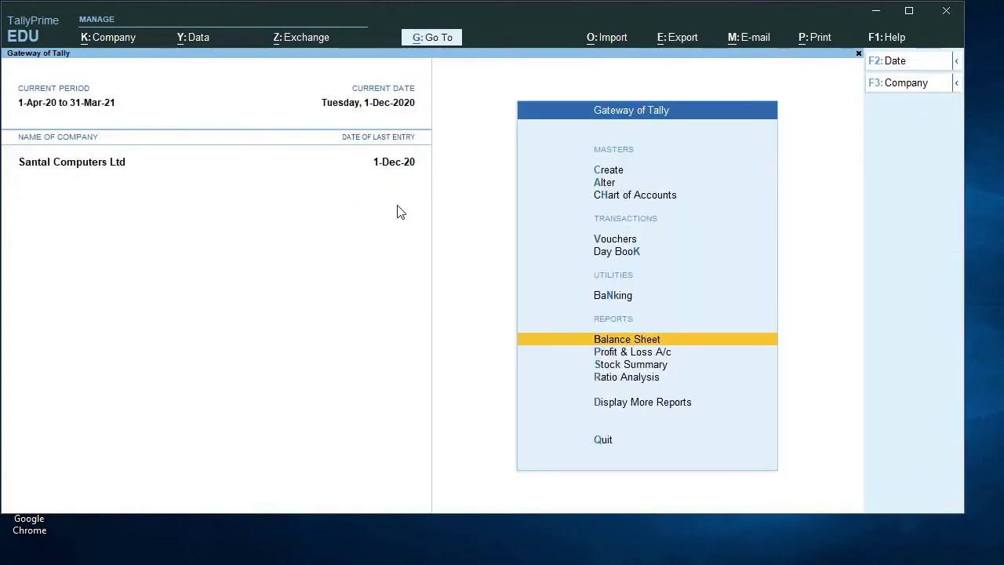
Start a payment voucher dated 1-Jul-20 with Axis Bank as the paying account.
key("Up")
key("Up")
key("Up")
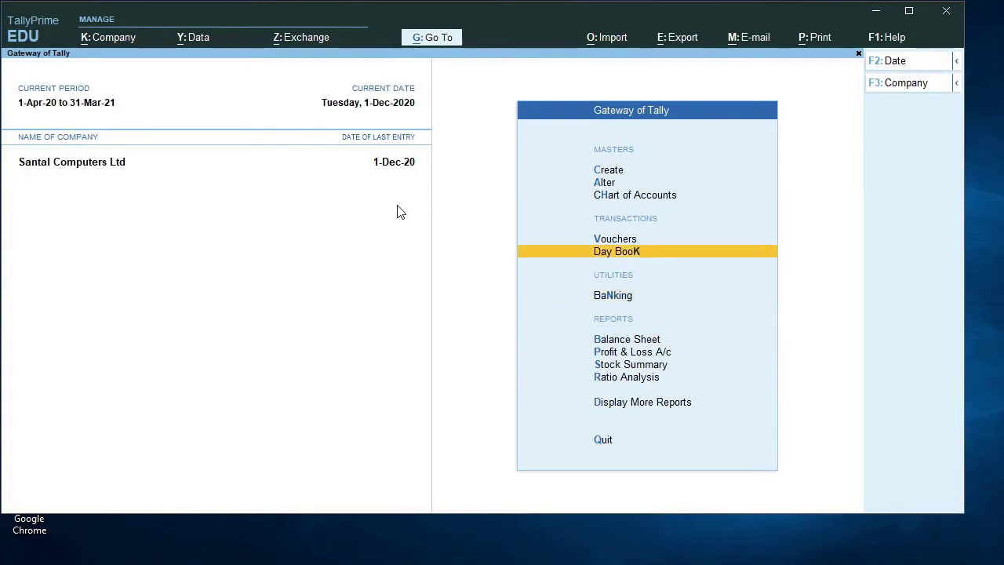
key("Return")
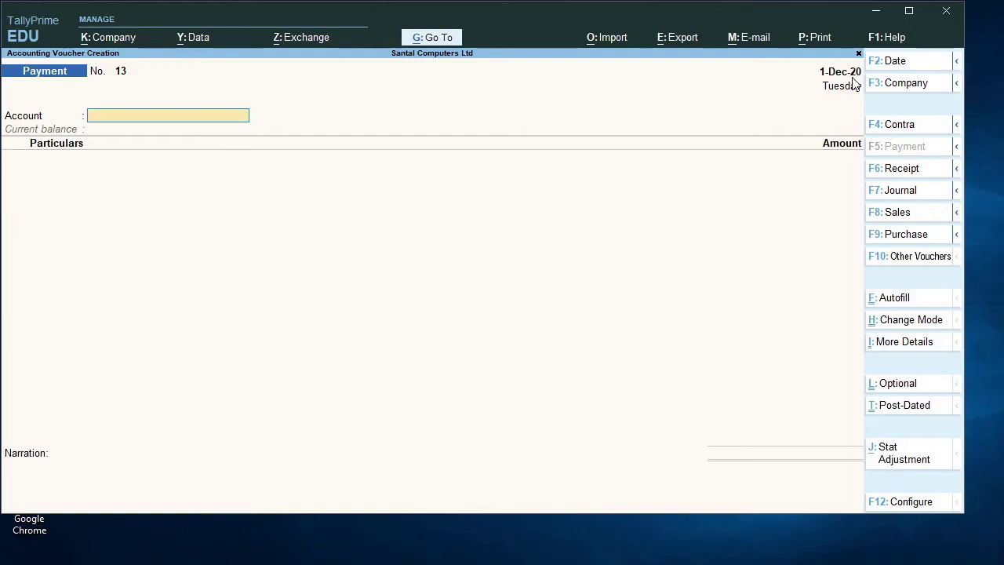
key("F2")
type("1")
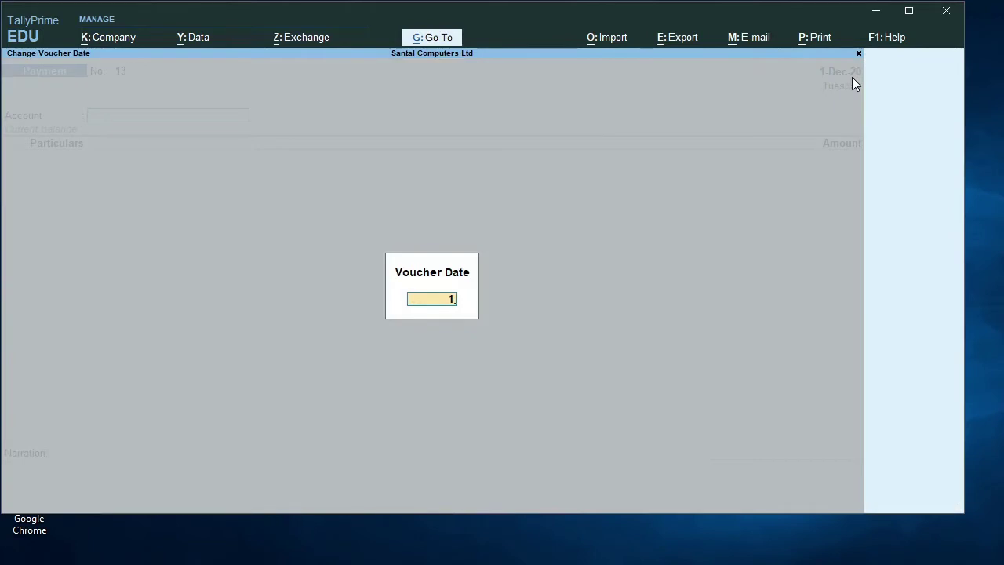
type("-7")
key("Return")
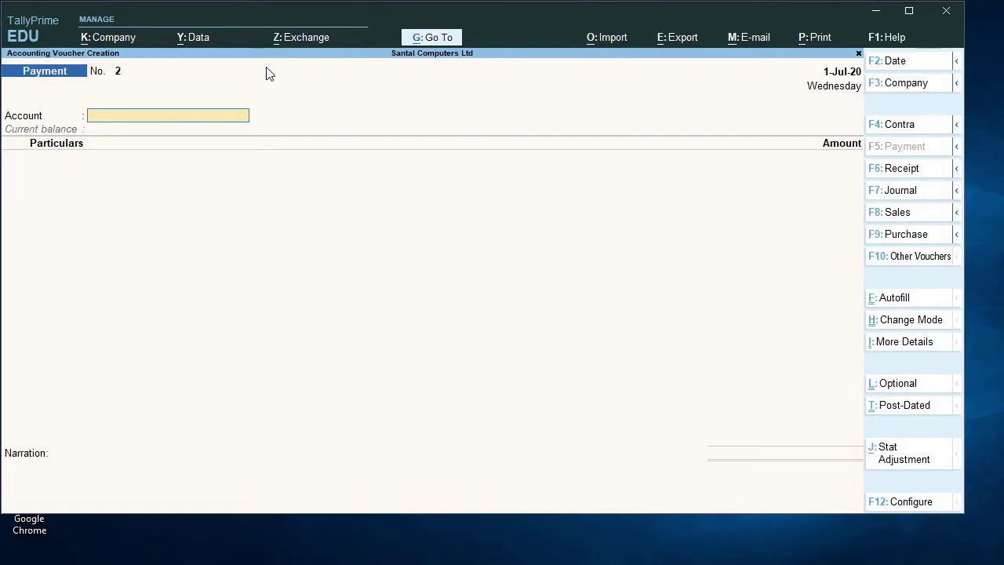
type("A")
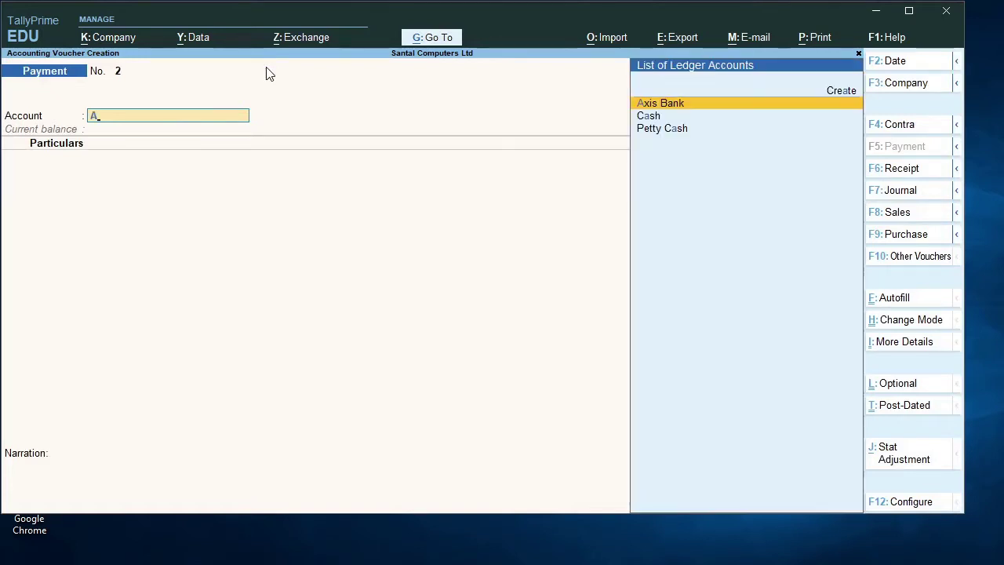
key("Return")
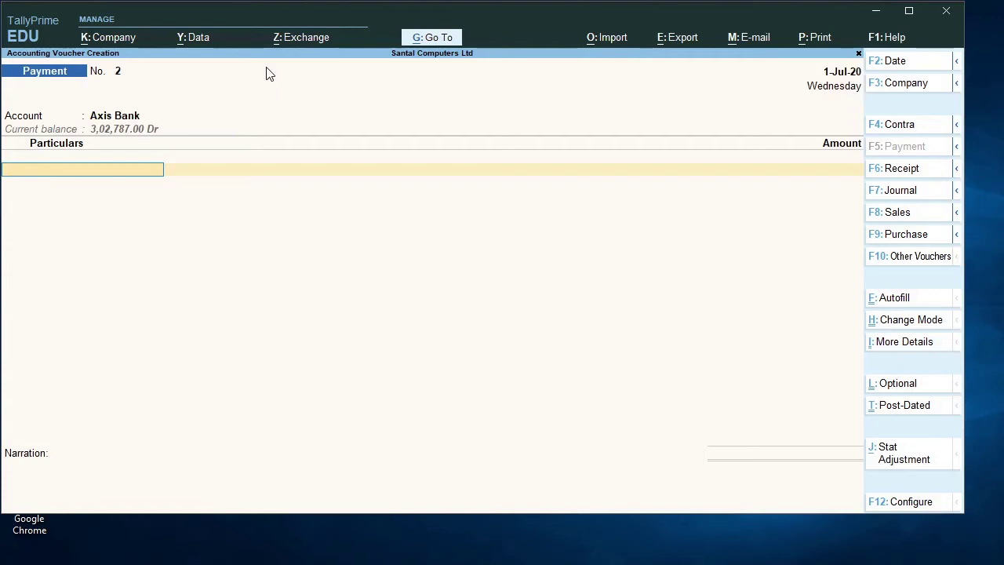
Create a ledger named Advance Tax under the Current Assets group from the voucher's first particulars line.
type("A")
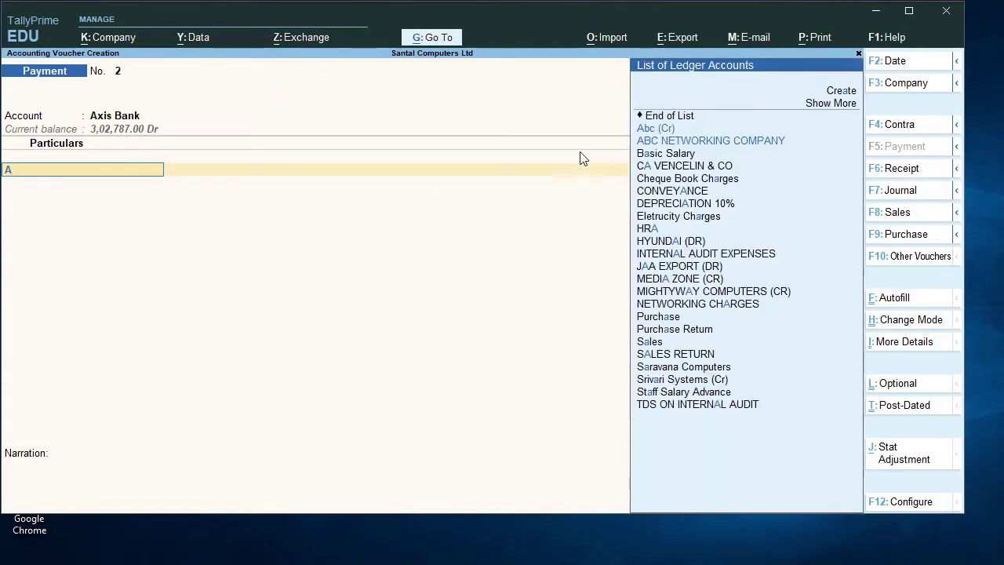
key("BackSpace")
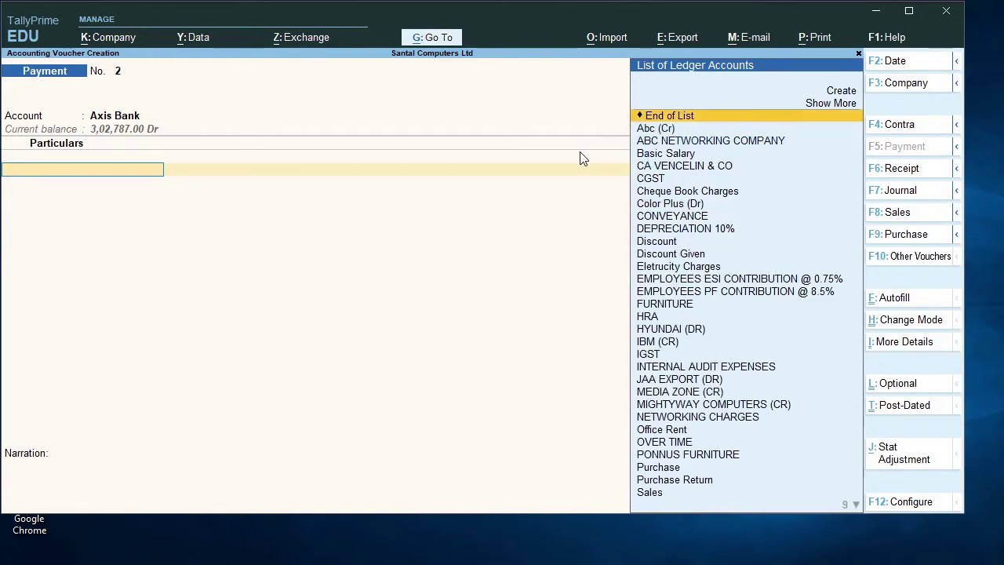
key("alt+c")
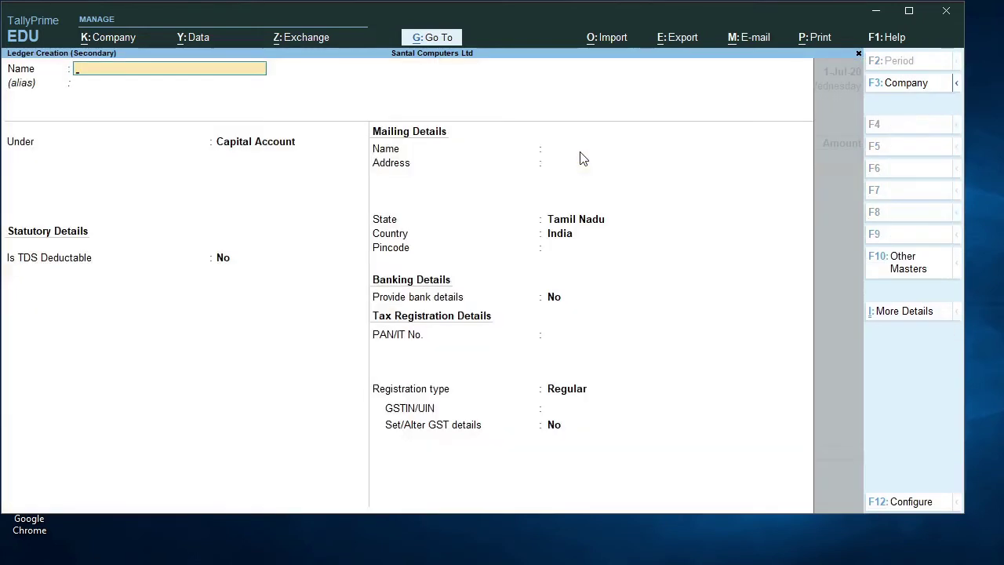
type("Advance")
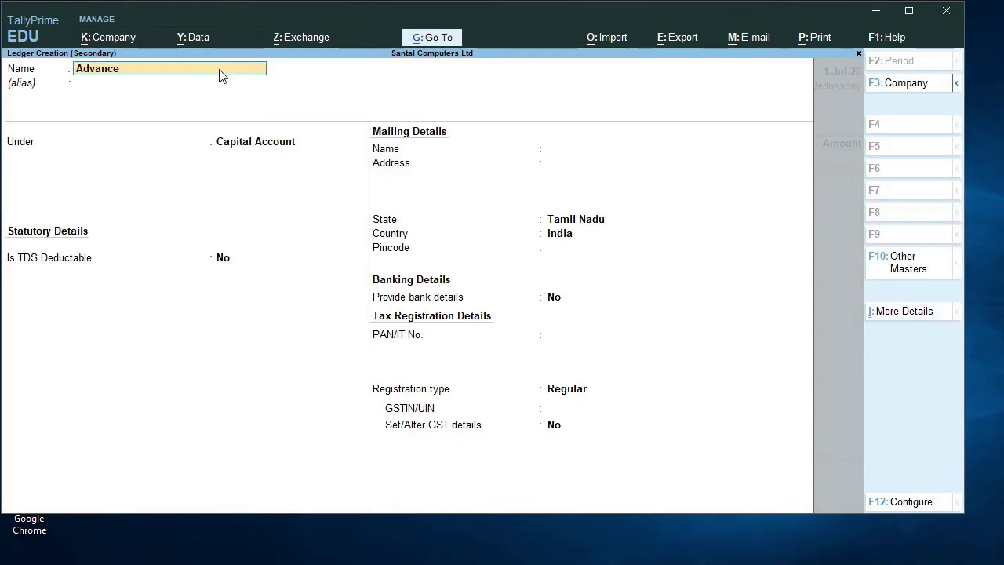
type(" tax")
key("Return")
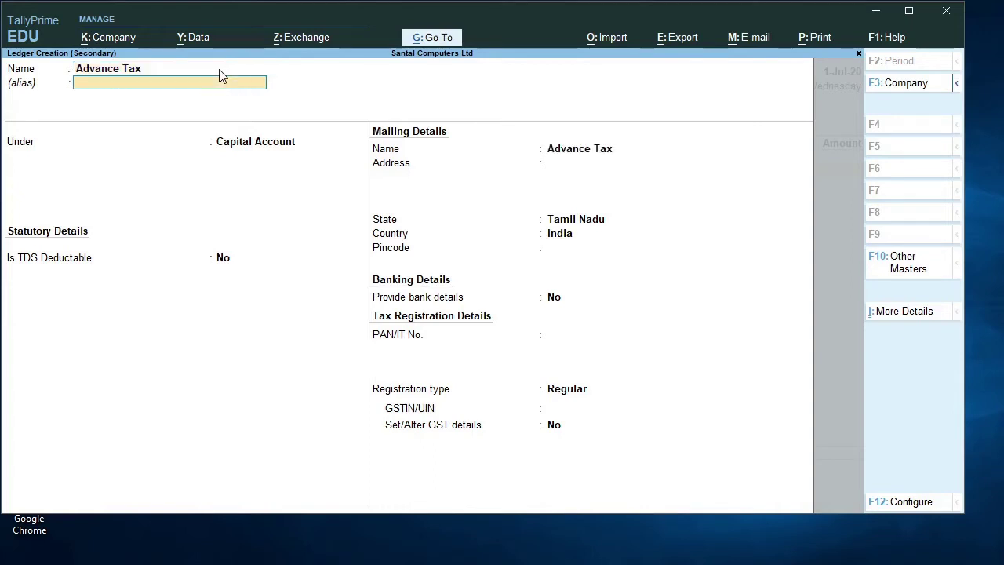
key("Return")
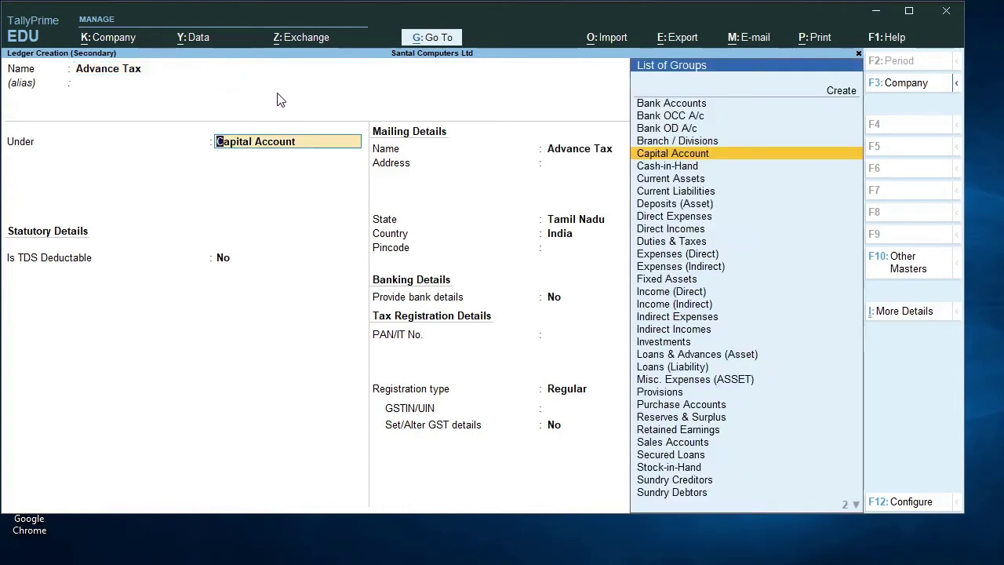
key("Down")
key("Down")
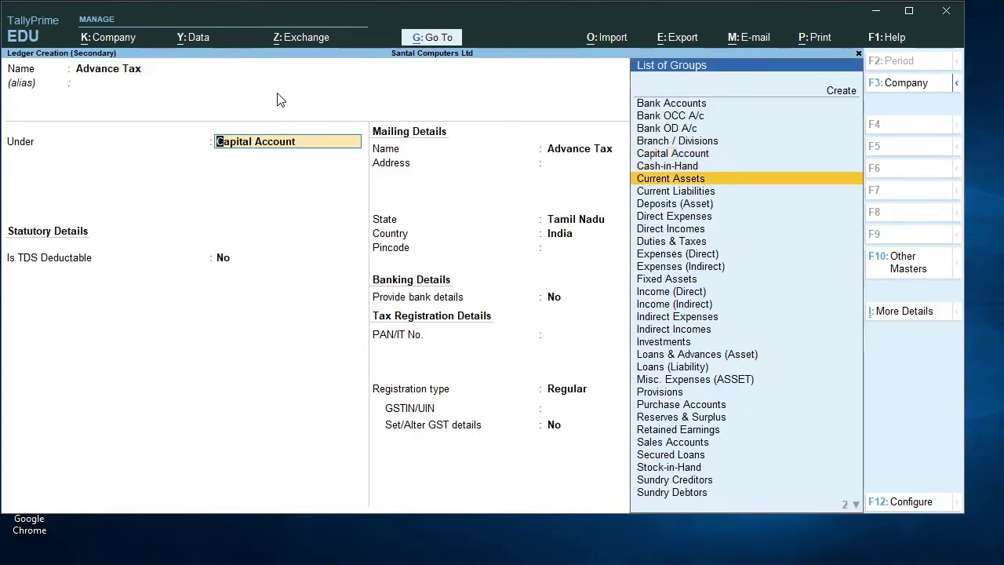
key("Return")
Keep the default statutory, mailing, banking and tax registration details and save the Advance Tax ledger.
key("Return")
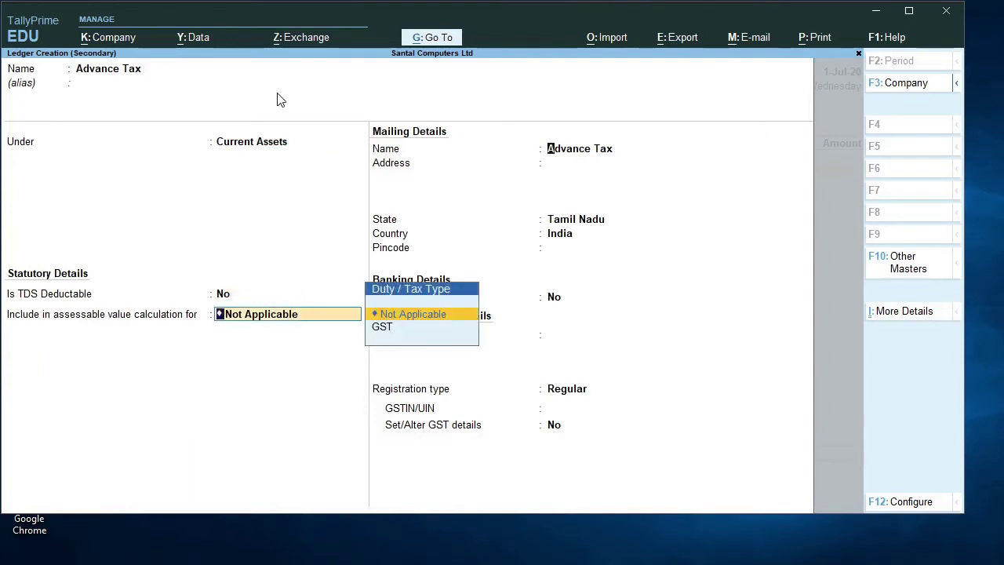
key("Return")
key("Return")
key("Return")
key("Return")
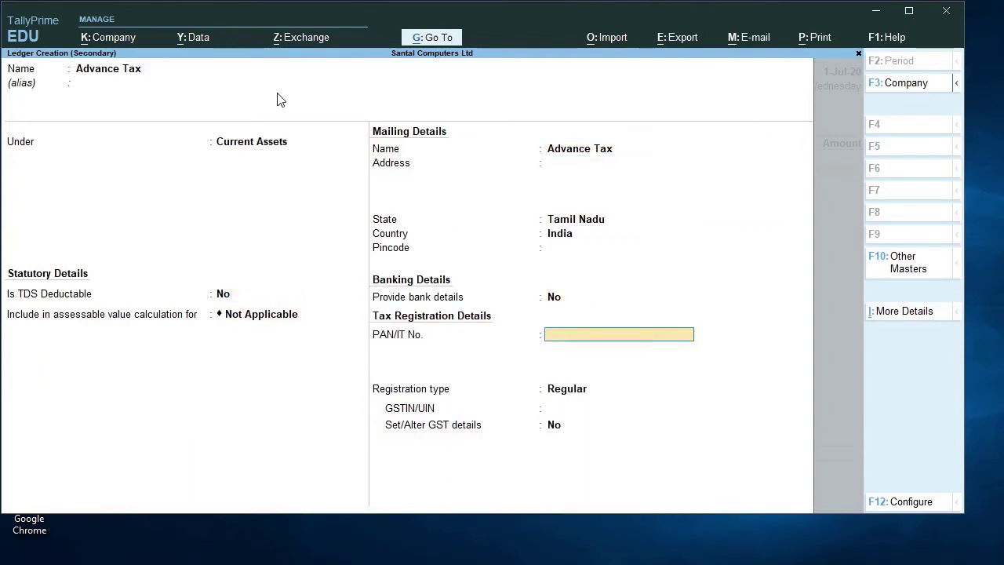
key("Return")
key("Return")
key("Return")
key("Return")
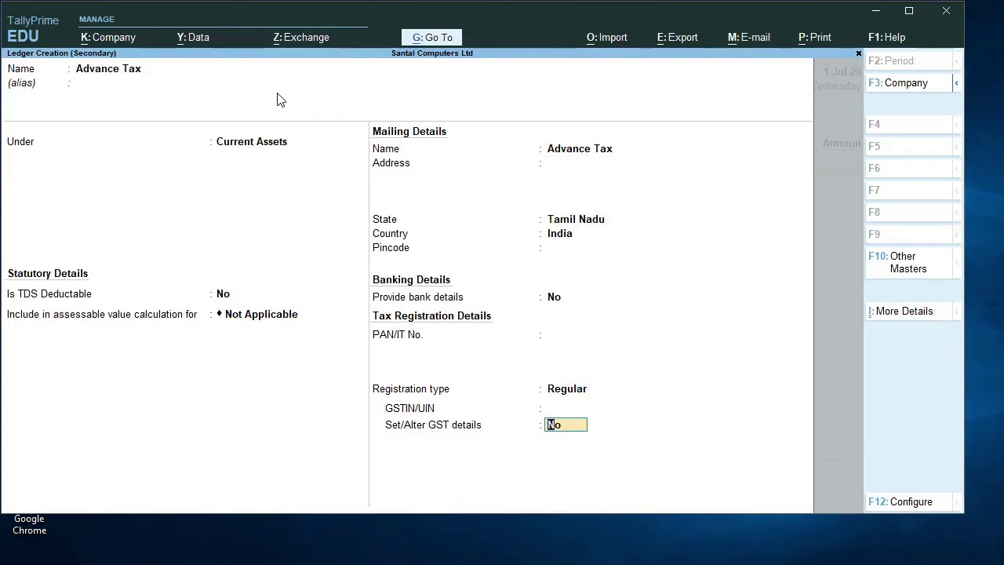
key("Return")
key("Return")
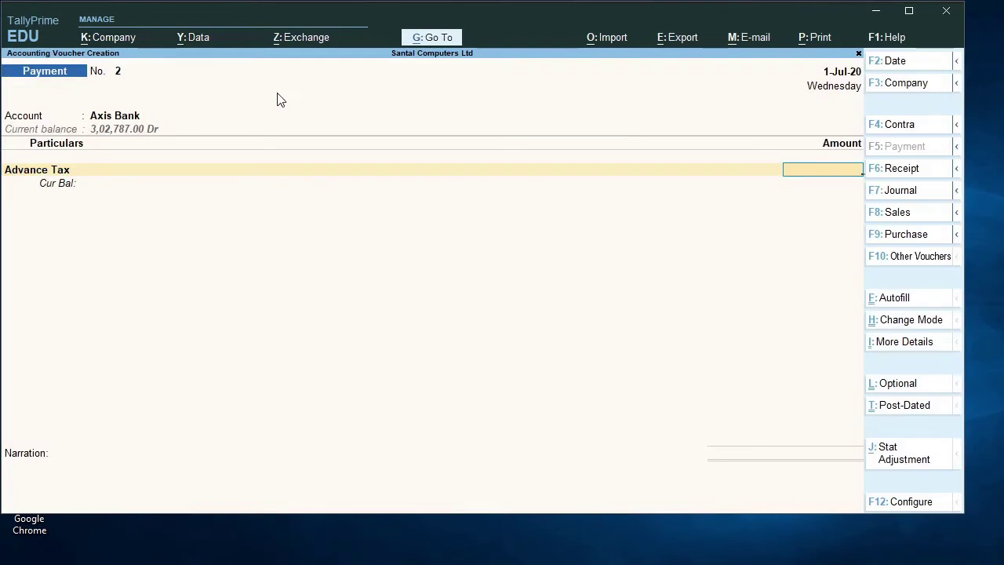
Enter 30000 as the Advance Tax amount, keep the default cheque allocation, save the payment voucher and leave voucher entry.
type("30000")
key("Return")
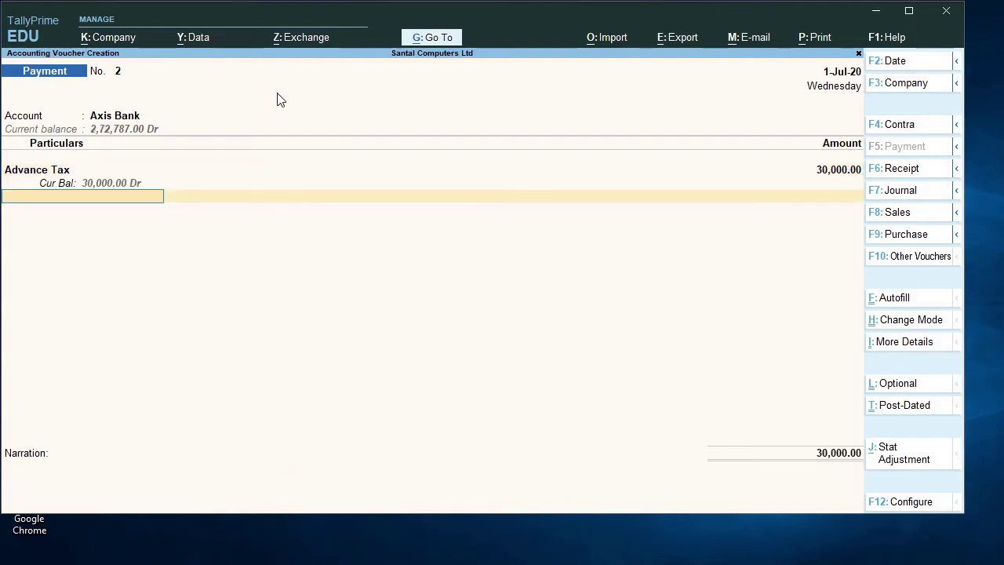
key("Return")
key("Return")
key("Return")
key("Return")
key("Return")
key("Return")
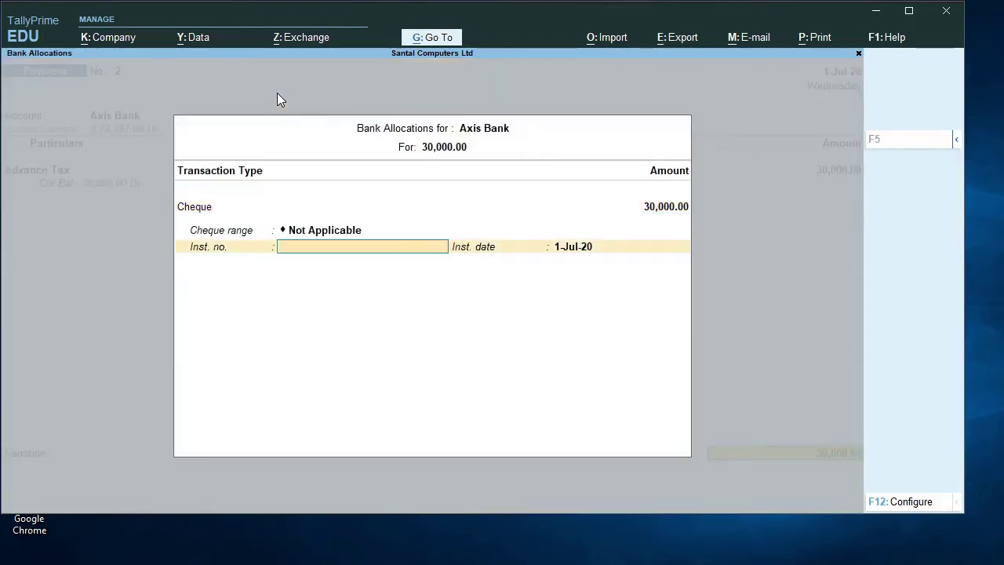
key("Return")
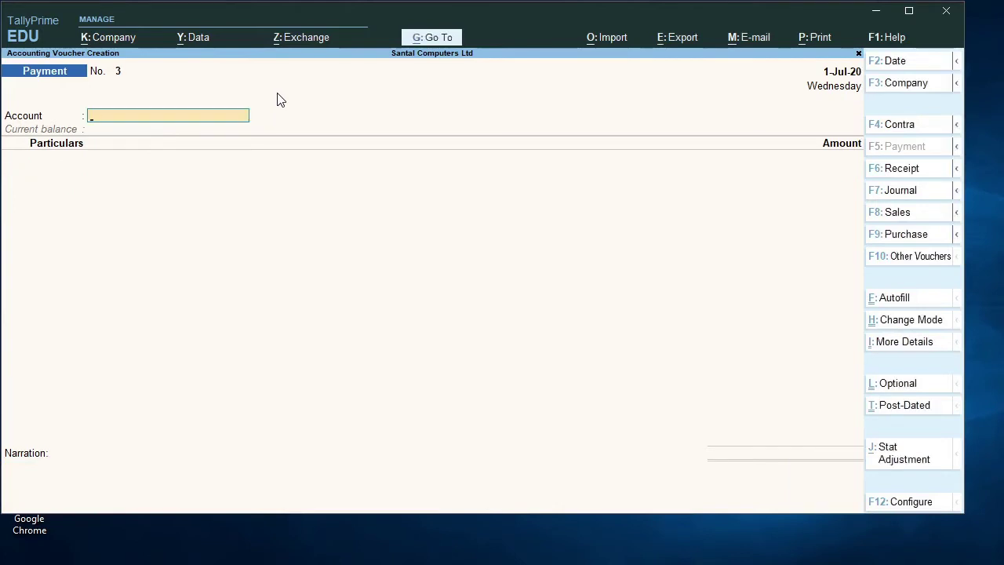
key("Escape")
key("Return")
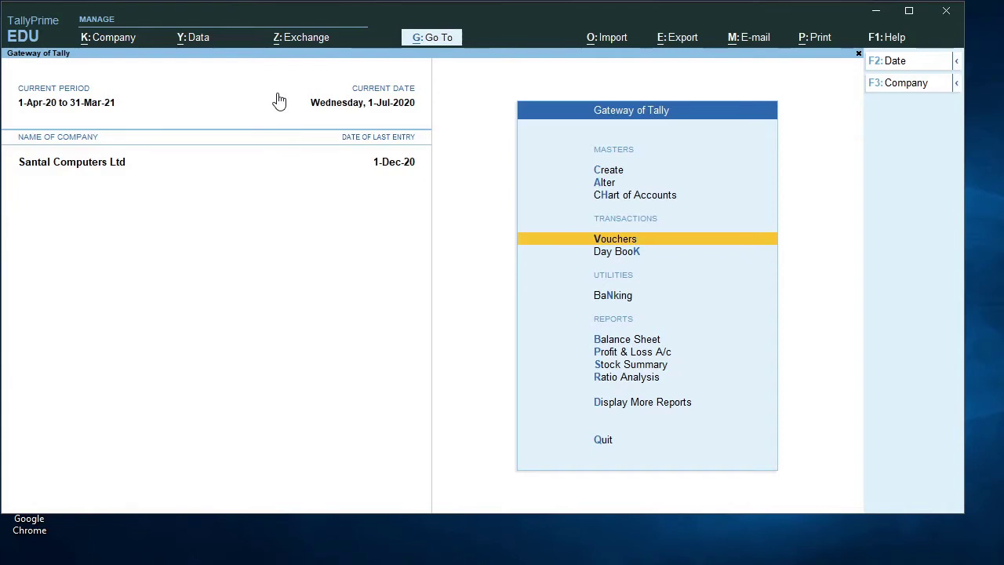
Examine the Current Assets breakdown in the Balance Sheet for the Advance Tax entry, and return to the Balance Sheet.
key("Down")
key("Down")
key("Down")
key("Return")
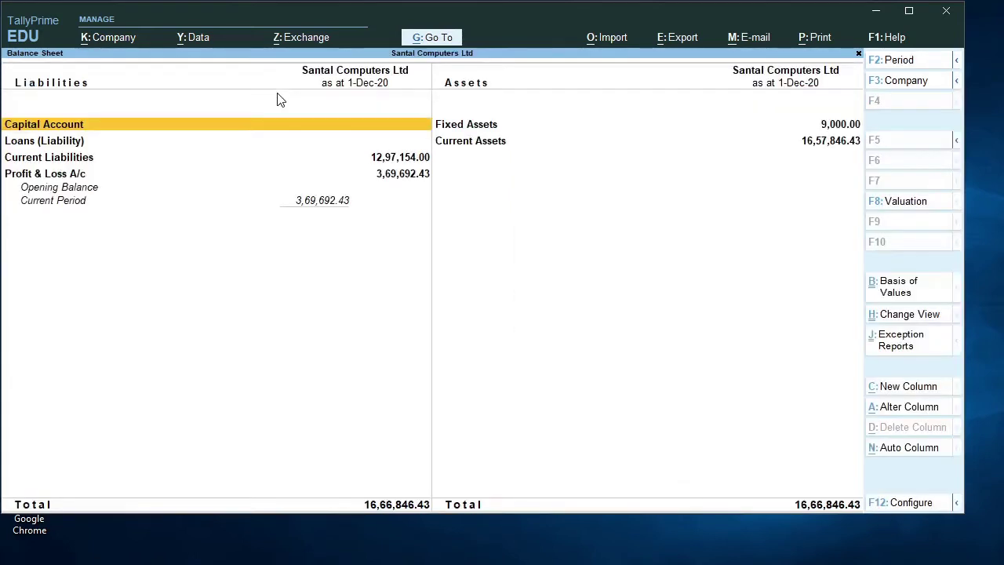
key("Right")
key("Down")
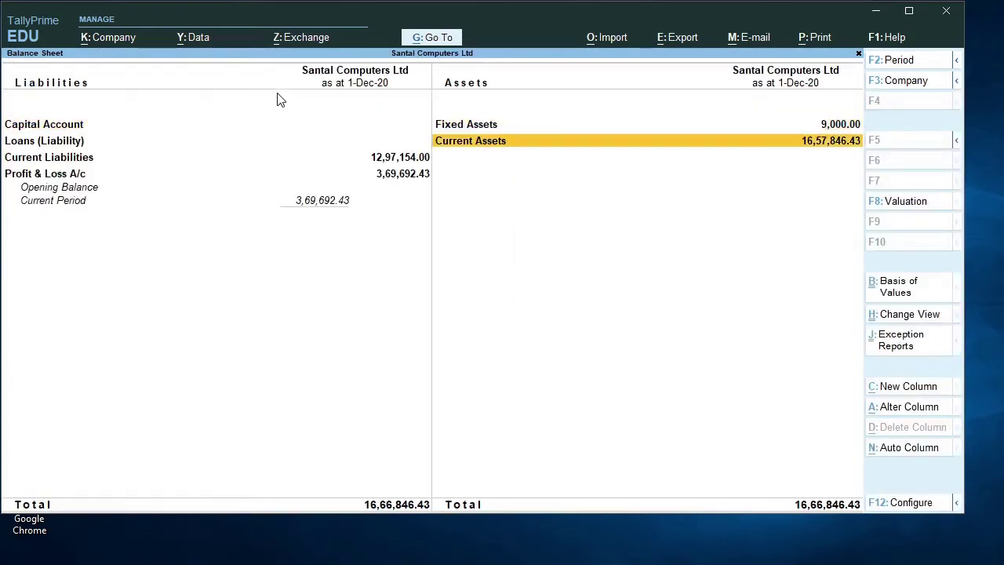
key("Return")
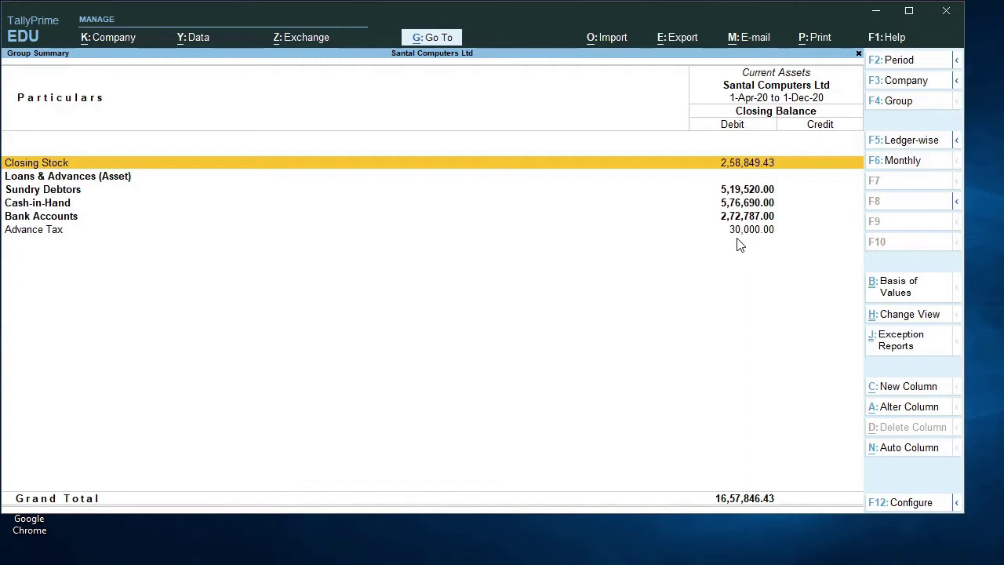
key("Escape")
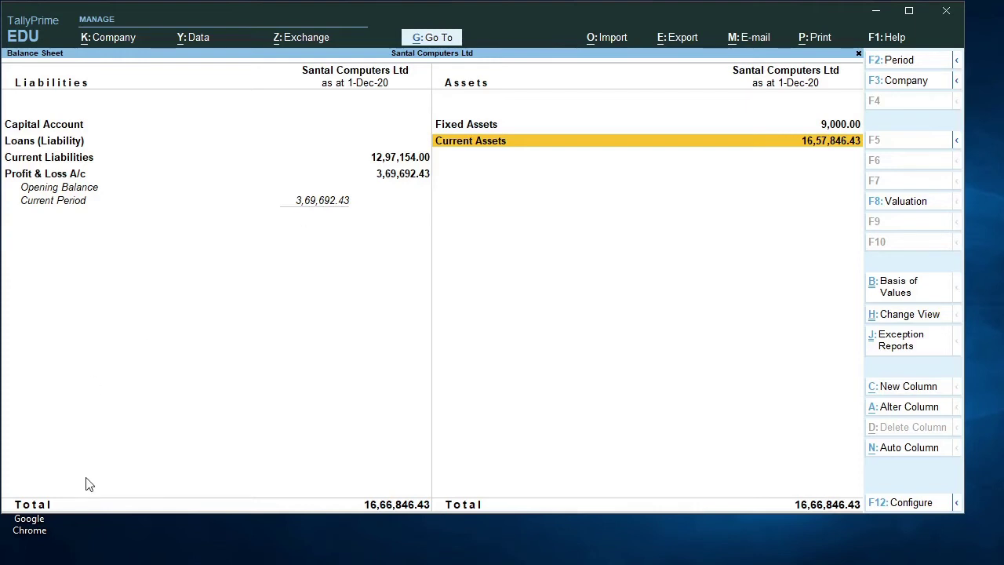
Compute 30% income tax on the net profit of 369692.43 with the built-in calculator.
key("ctrl+n")
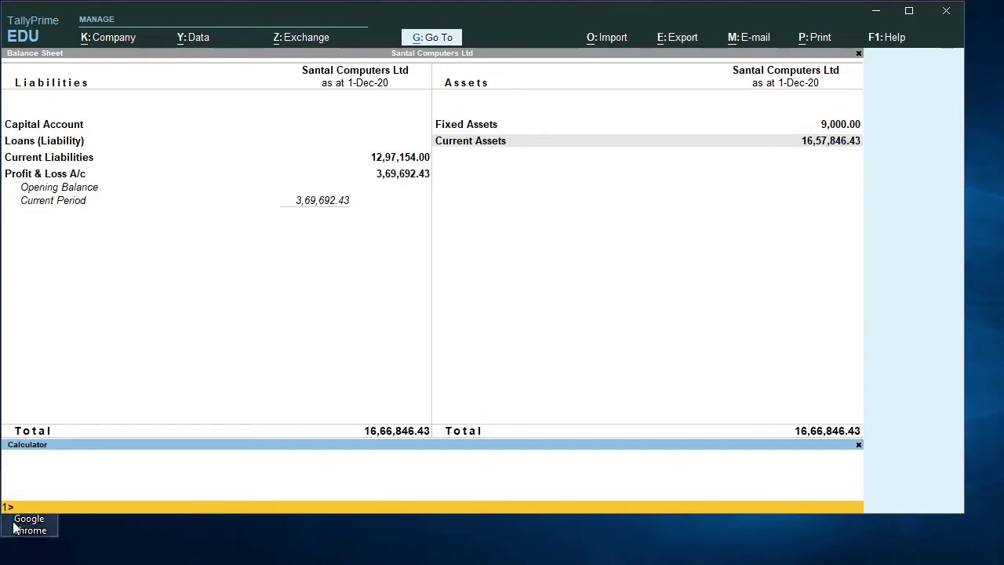
type("3")
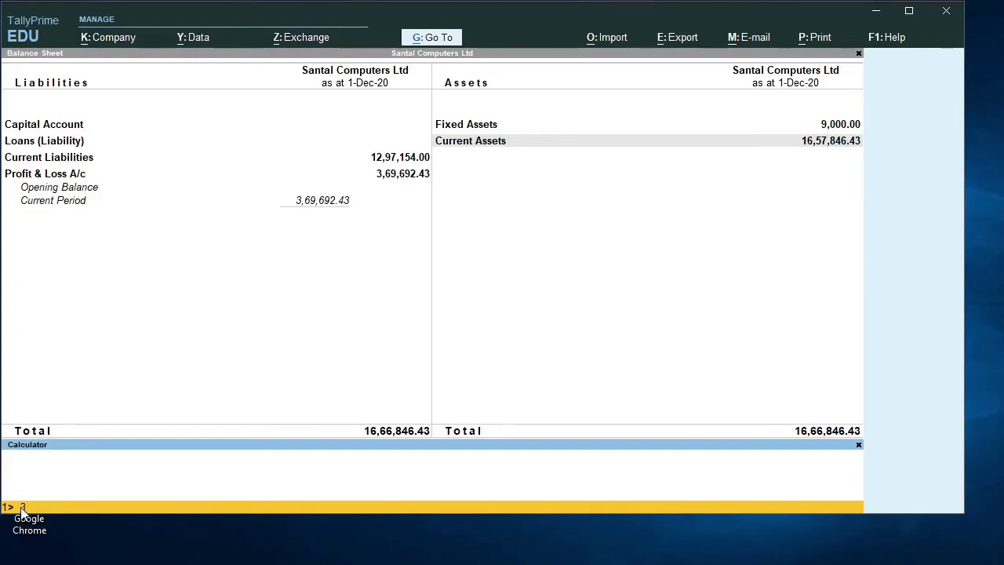
type("69692.43")
type("*30%")
key("Return")
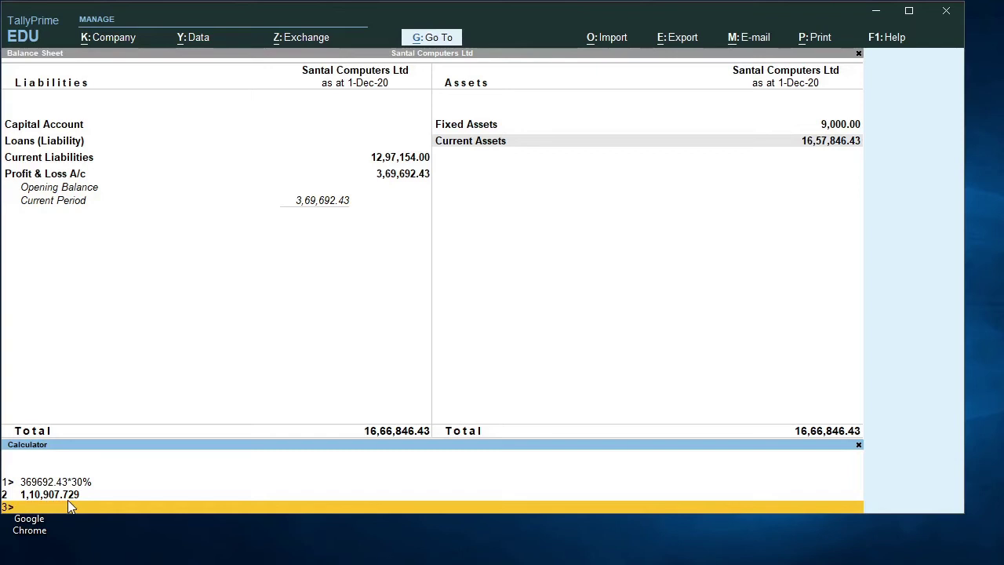
Calculate 3% of the 110907.7 tax amount in the calculator.
type("110907.7*")
type("3%")
key("Return")
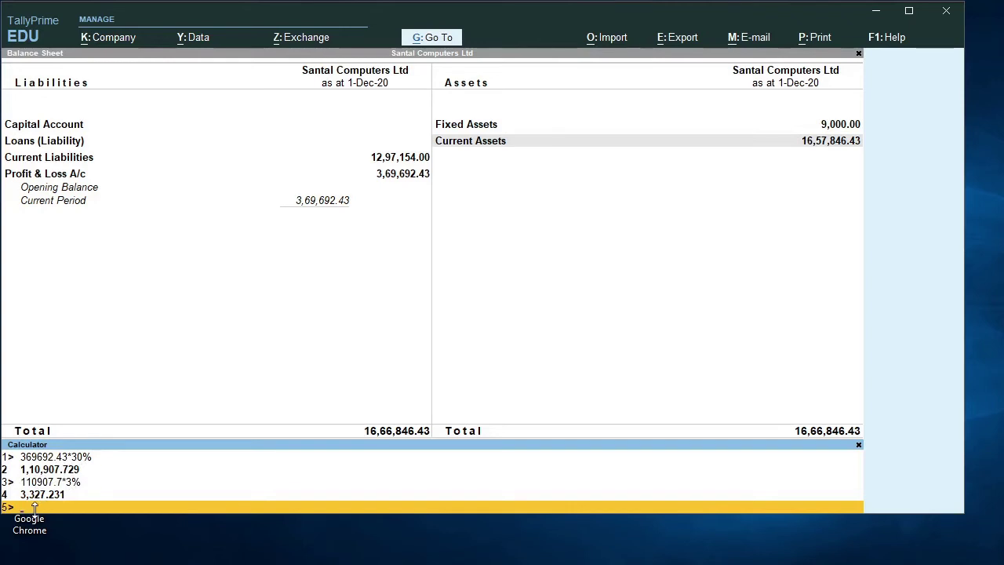
Add 3327 to the 110907.7 tax amount in the calculator.
left_click(74, 525)
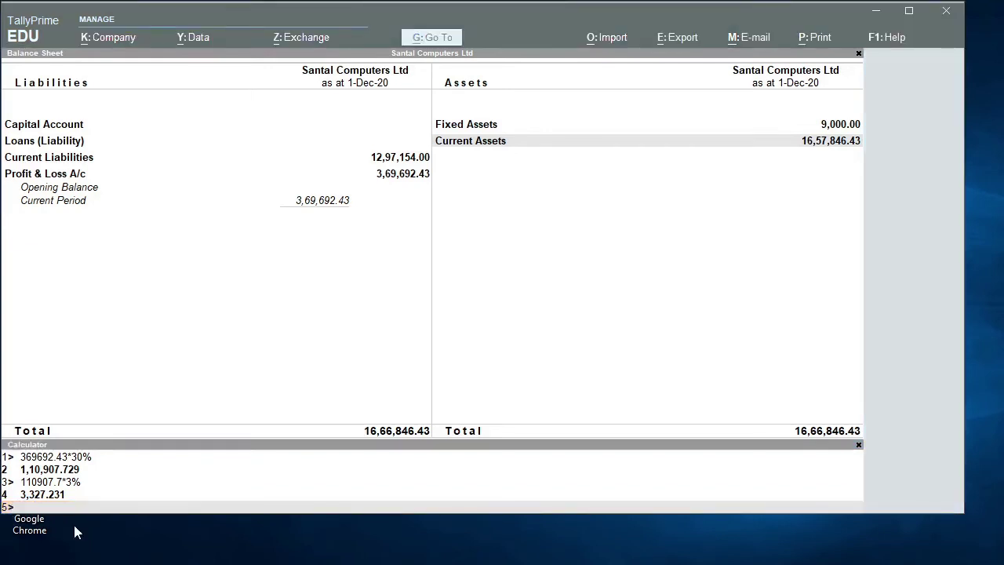
left_click(29, 508)
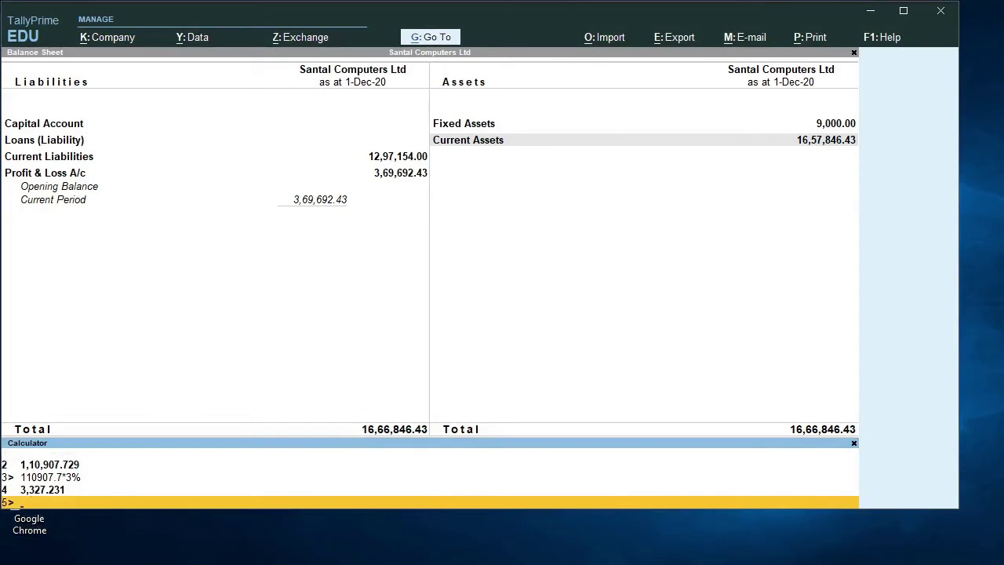
type("110907.7+3327")
key("Return")
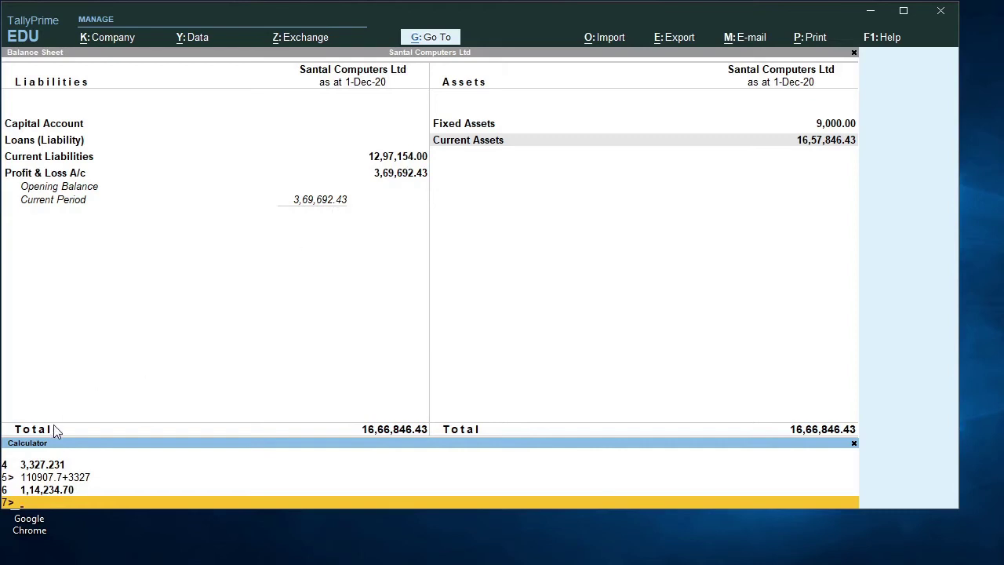
Compute 30.9% of the net profit of 369692.43 in the calculator.
type("369694")
key("BackSpace")
type("2.43*30.9%")
key("Return")
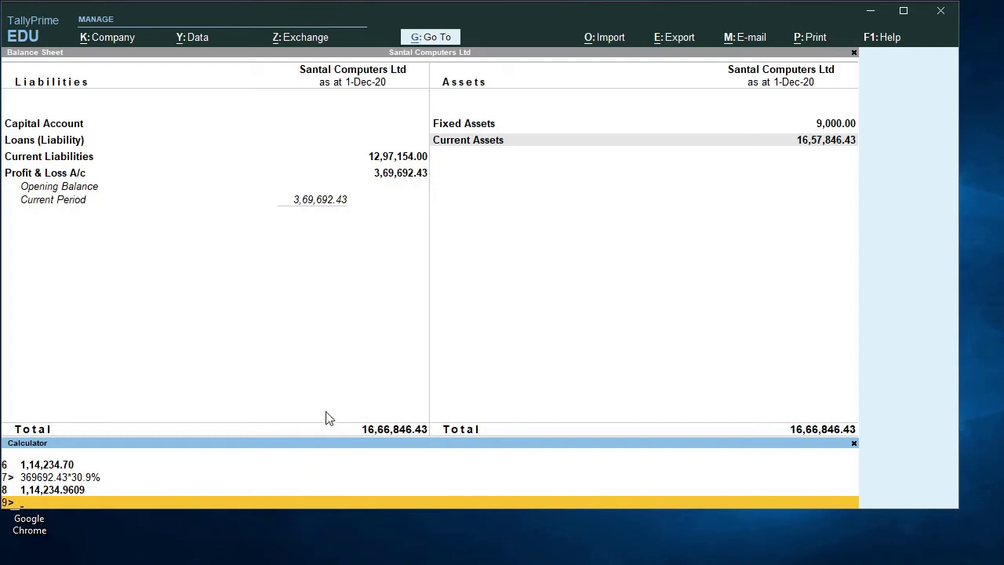
Leave the Balance Sheet and start a journal voucher dated 31-Mar-21.
left_click(296, 380)
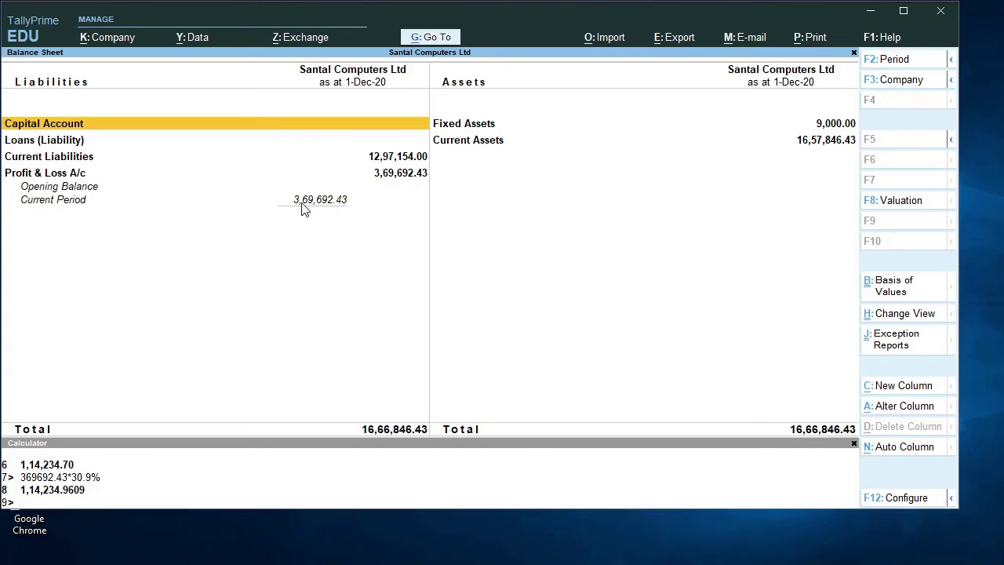
key("Escape")
key("Up")
key("Up")
key("Up")
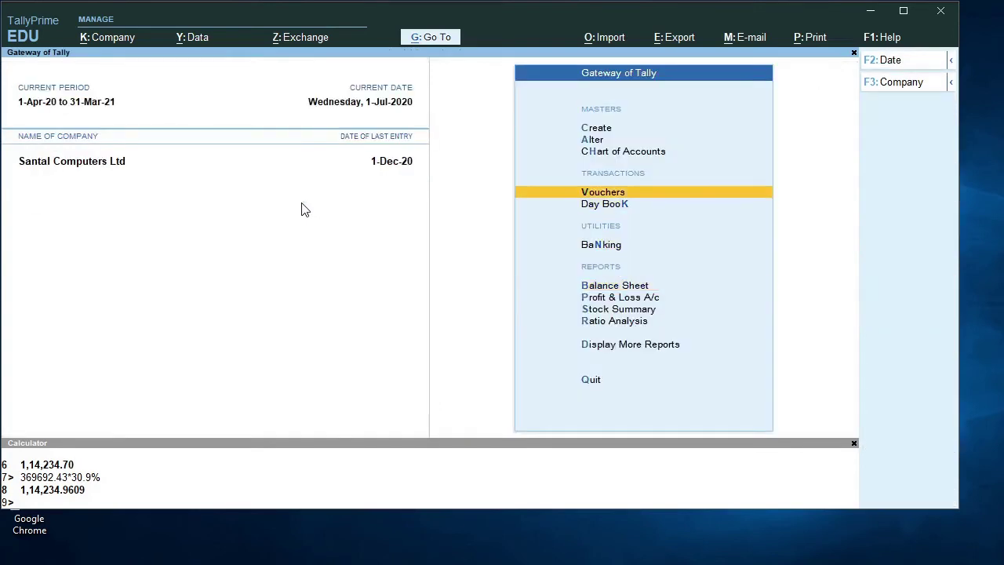
key("Return")
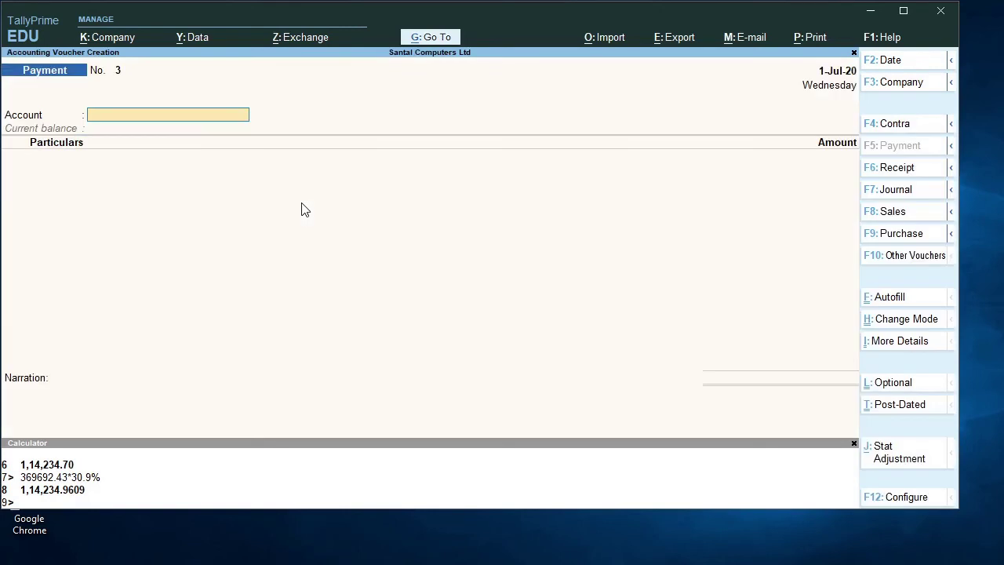
left_click(919, 203)
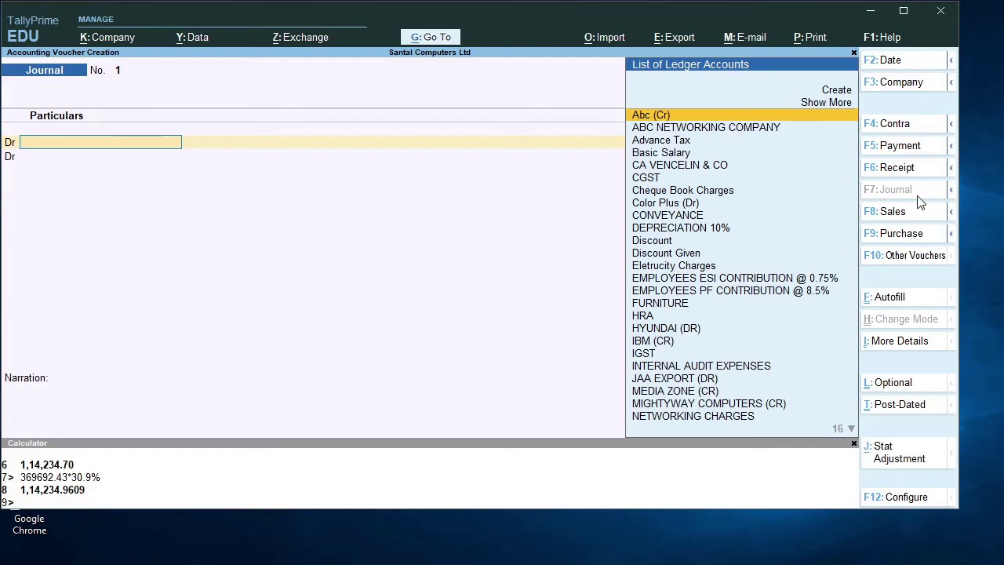
key("F2")
type("31-8")
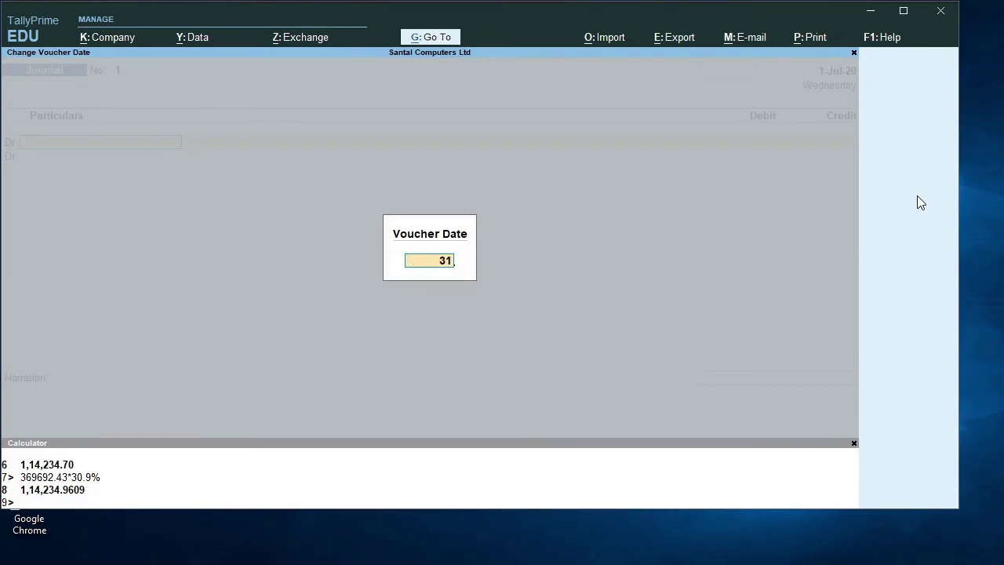
key("Return")
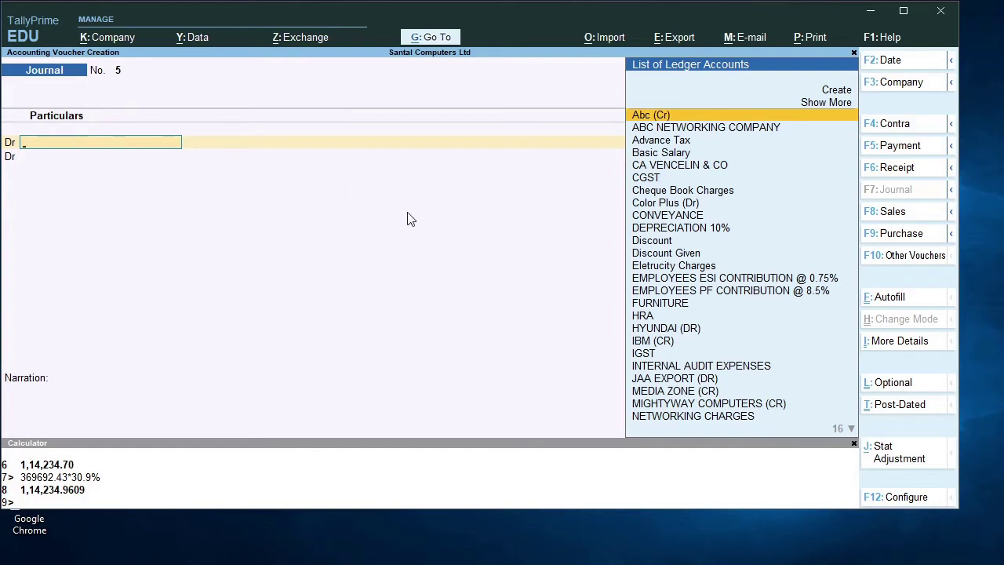
Debit Profit & Loss A/c with 114234 in the journal voucher.
type("P")
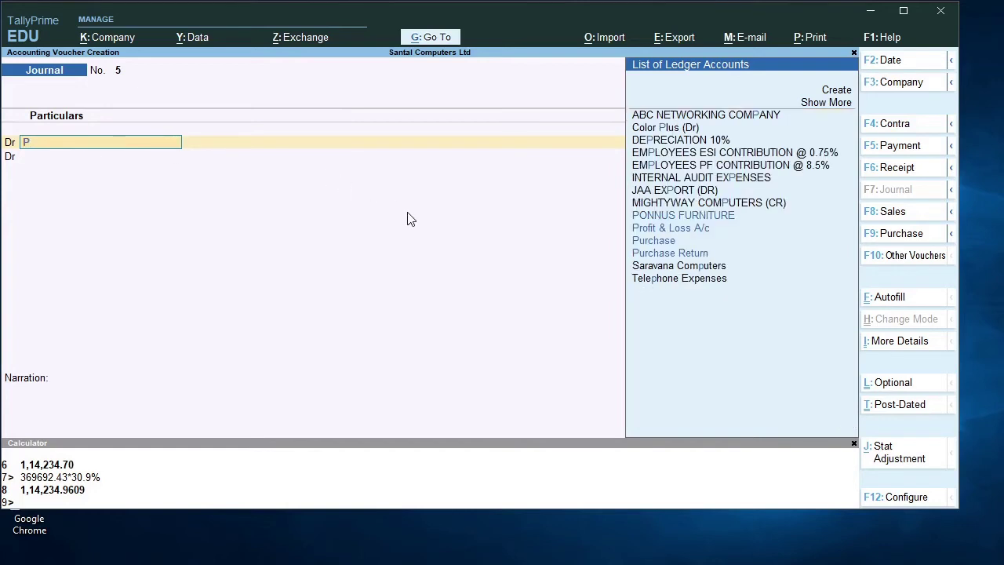
key("Down")
key("Return")
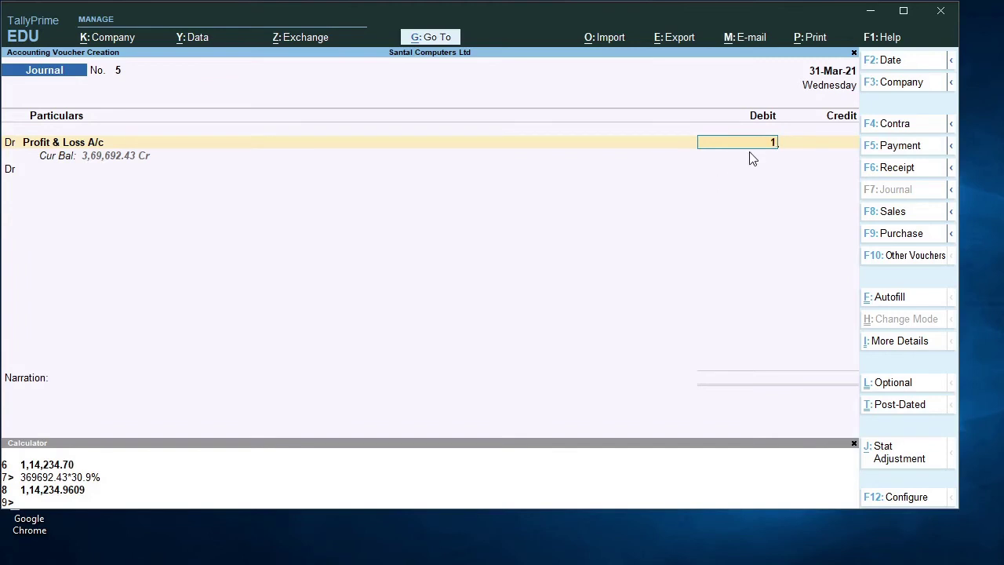
type("4234")
key("Return")
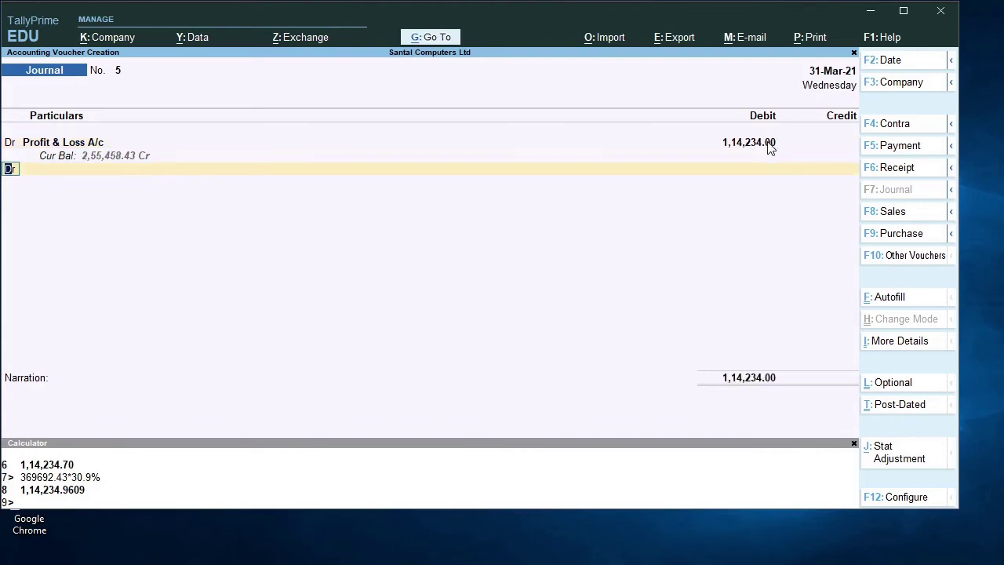
On a credit line, create the ledger Provision for Income Tax under the Provisions group, keeping the default bank and tax details.
type("c")
key("Return")
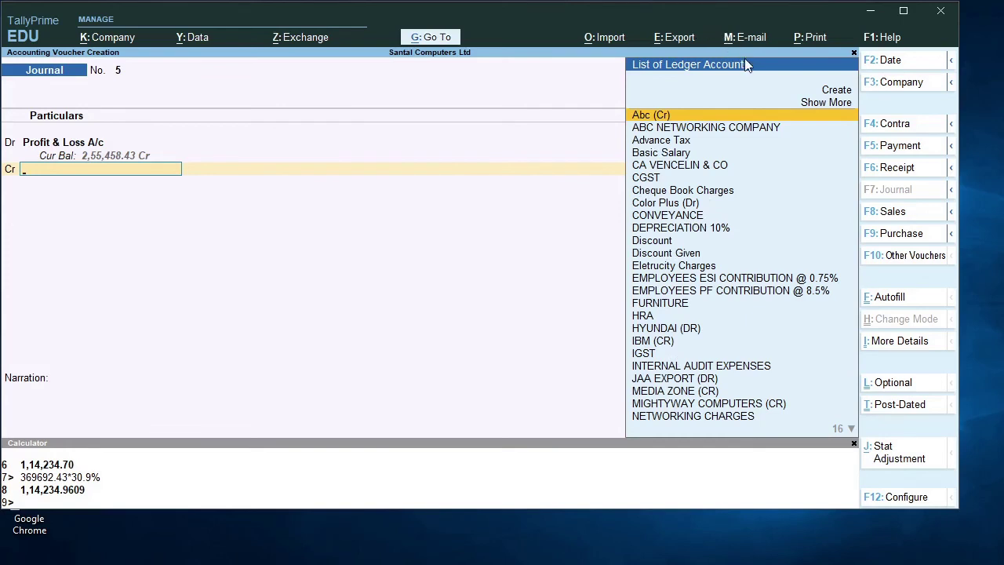
key("alt+c")
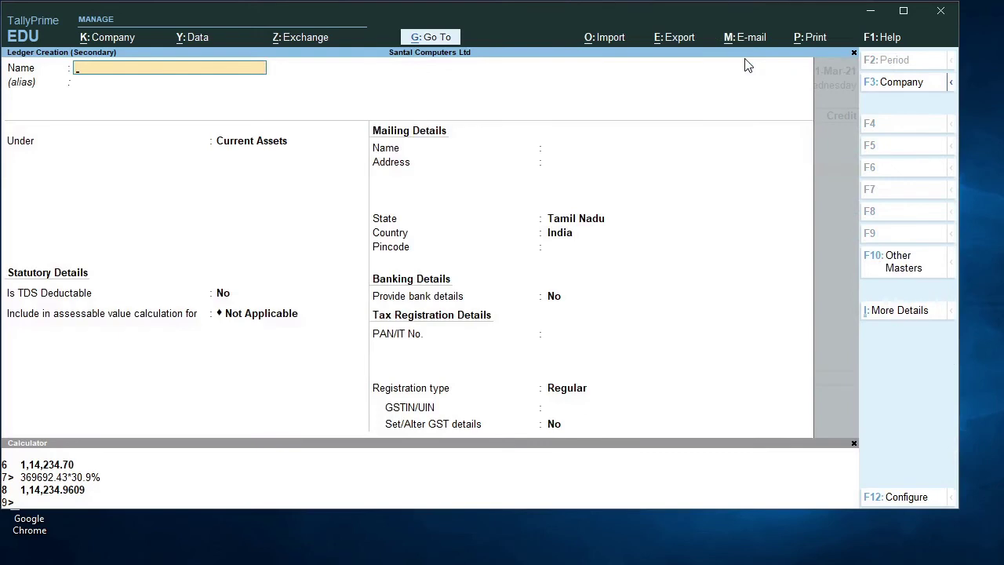
type("Provision for income Tax")
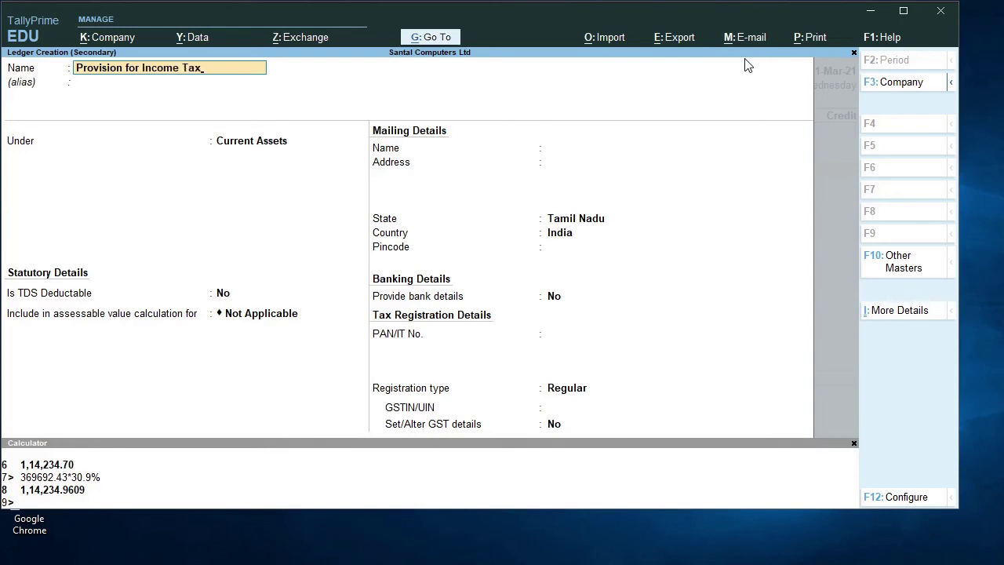
key("Return")
key("Return")
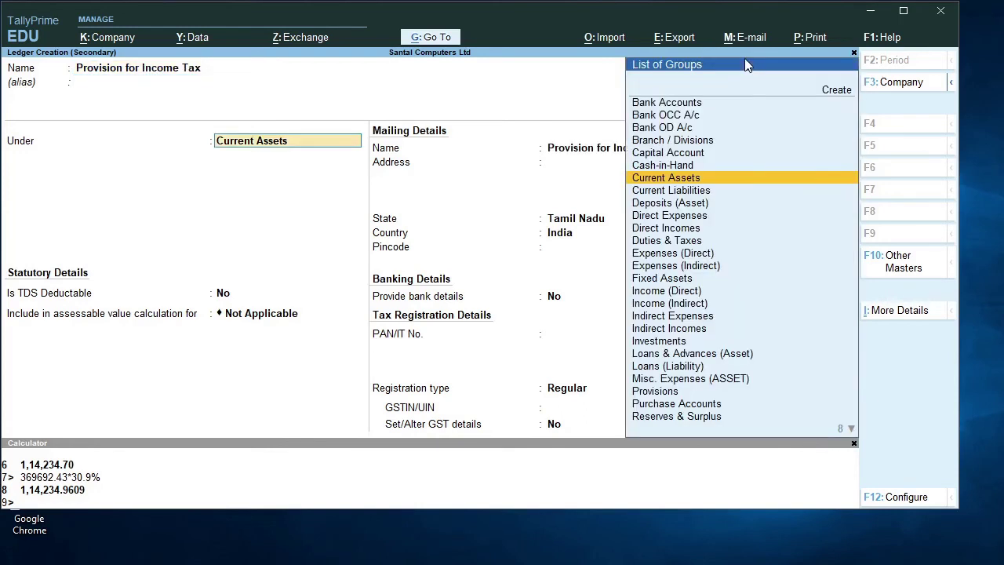
type("P")
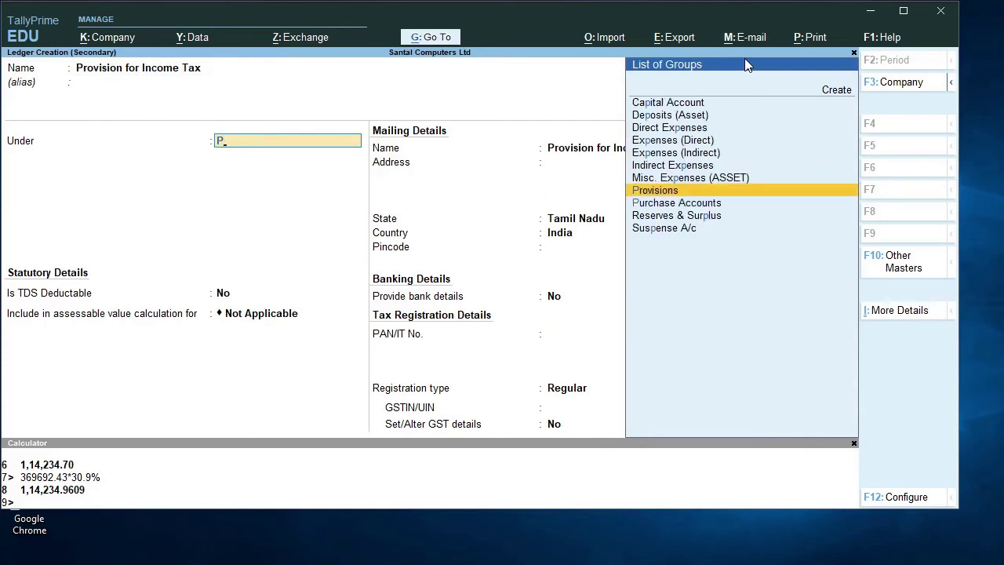
key("Return")
key("Return")
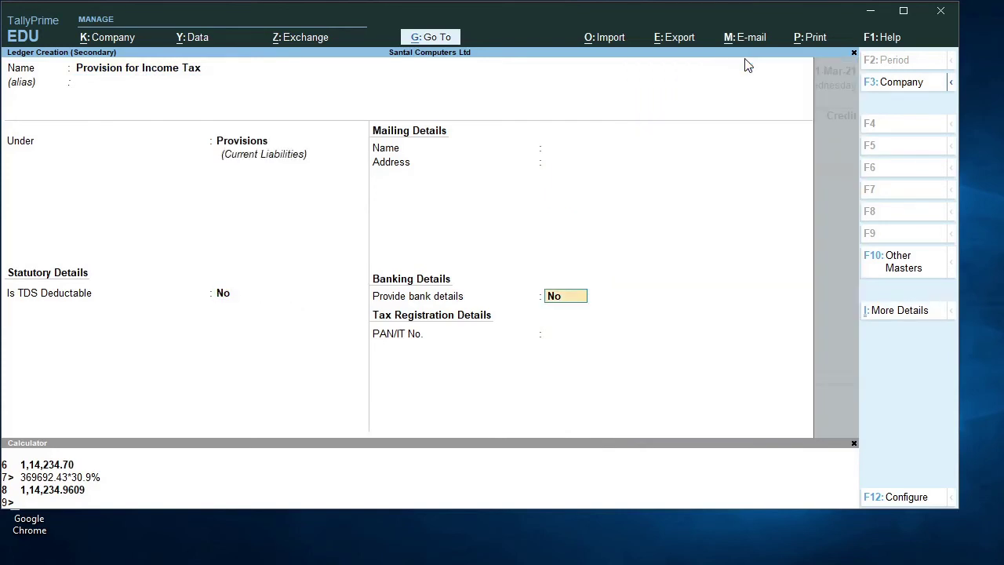
key("Return")
key("Return")
key("Return")
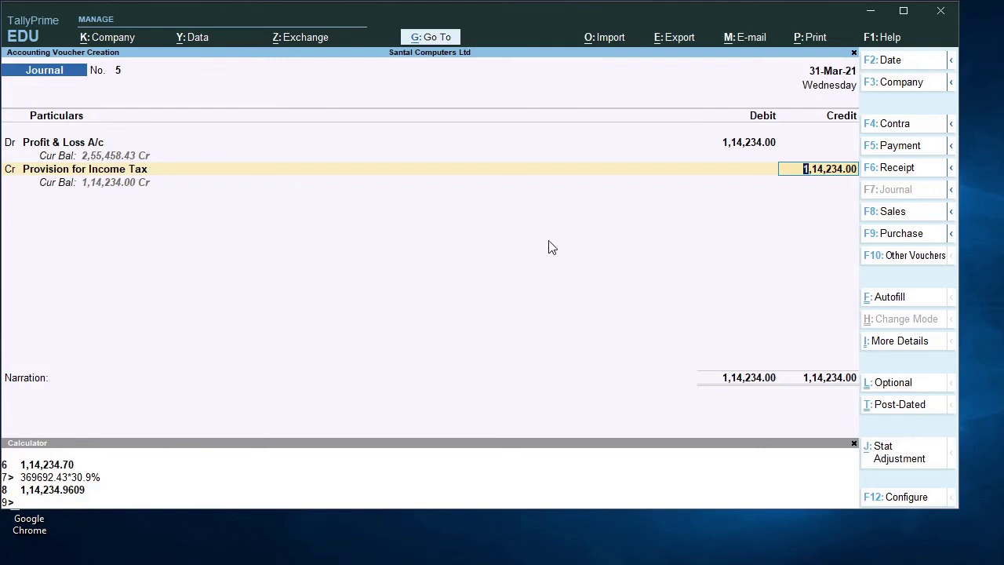
Accept the 1,14,234.00 credit to Provision for Income Tax, save the journal voucher without a narration and leave voucher entry.
key("Return")
key("Return")
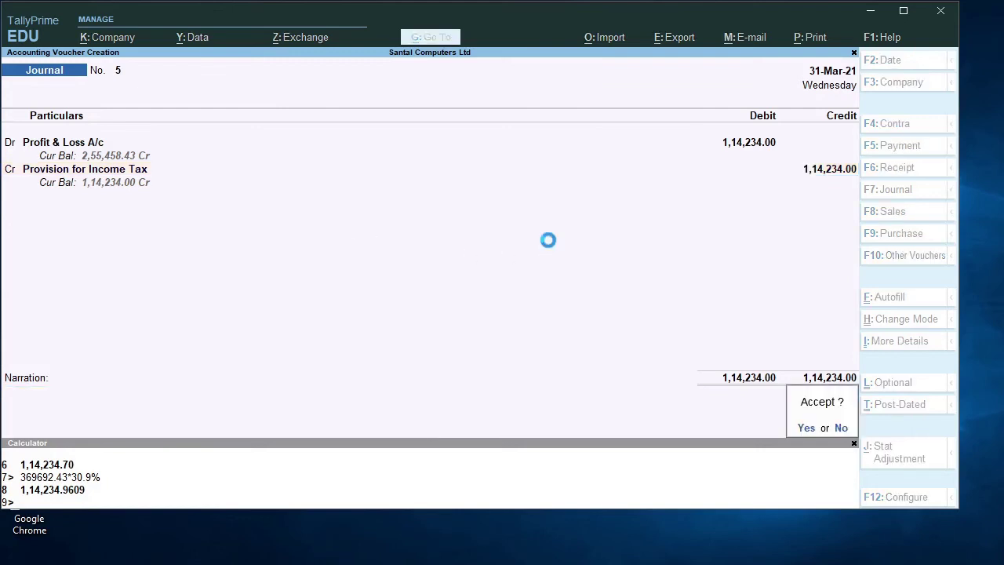
key("Return")
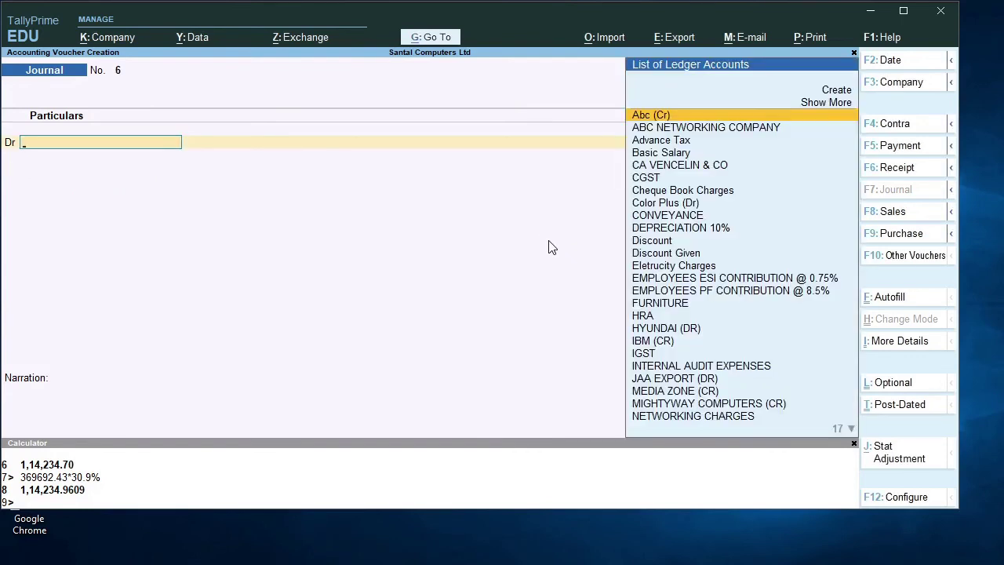
key("Escape")
key("Return")
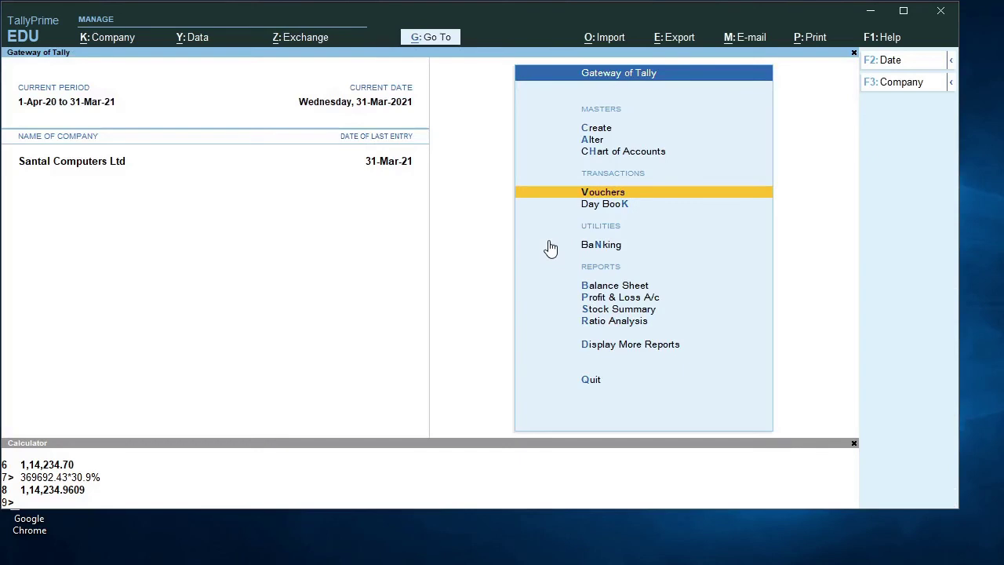
Review the Balance Sheet for the effect of the tax provision on liabilities and profit, and return to the Gateway of Tally.
key("Down")
key("Down")
key("Down")
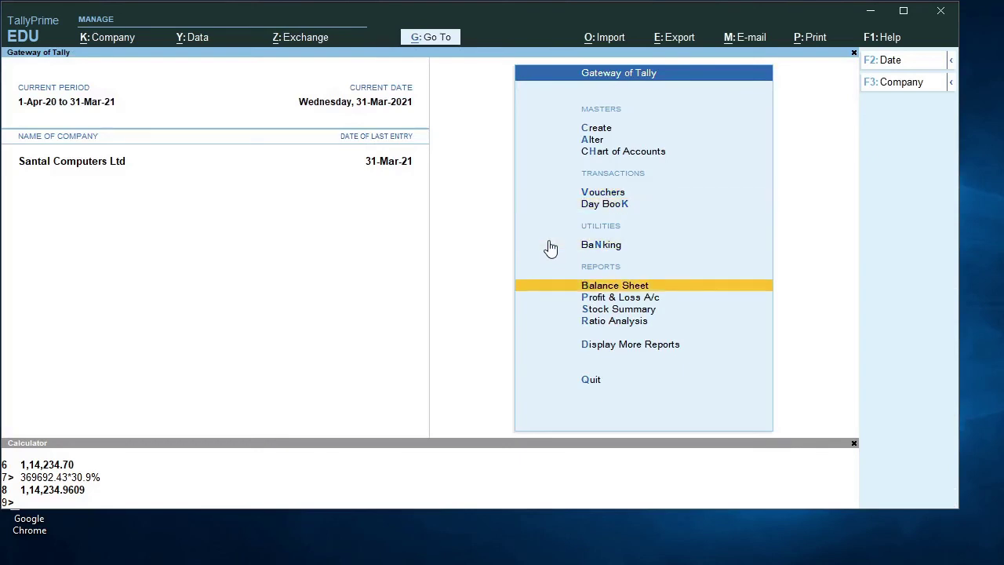
key("Return")
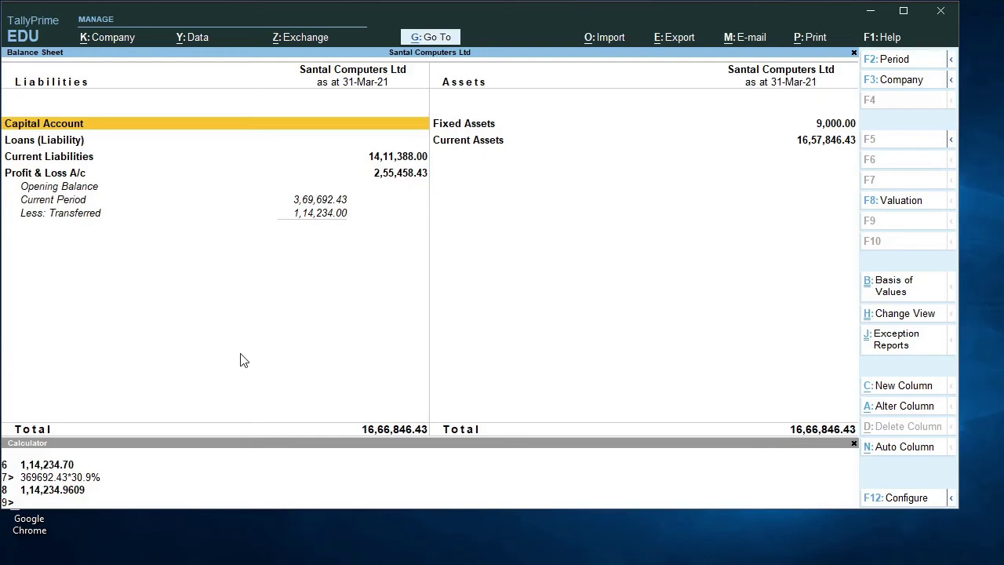
key("Escape")
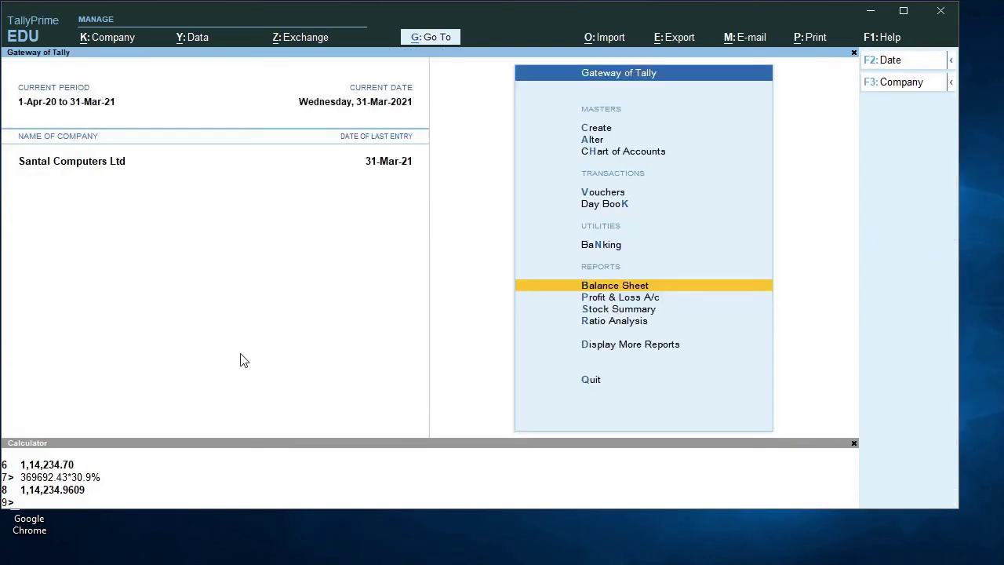
Start another journal voucher with the date 31-Mar-21.
key("Up")
key("Up")
key("Up")
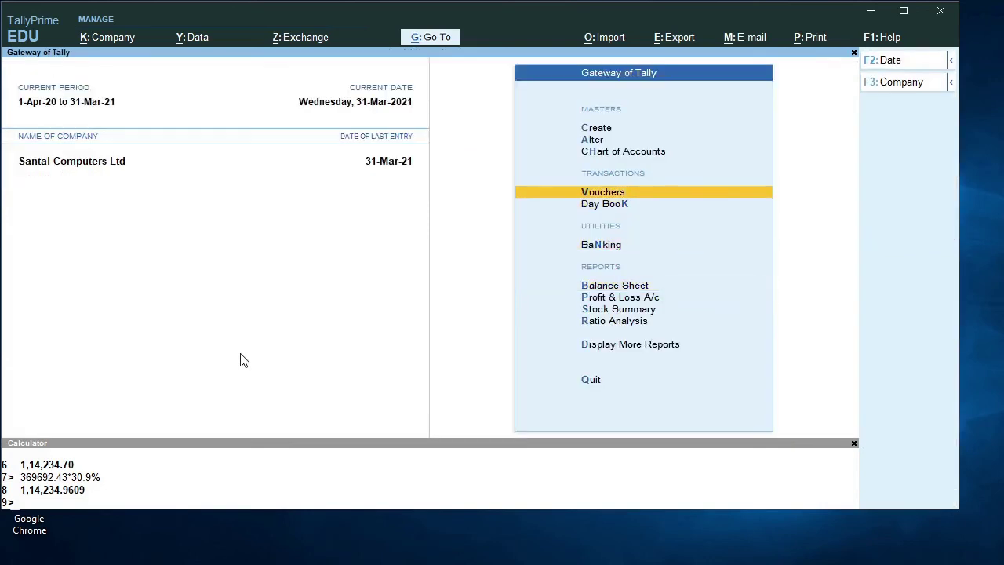
key("Return")
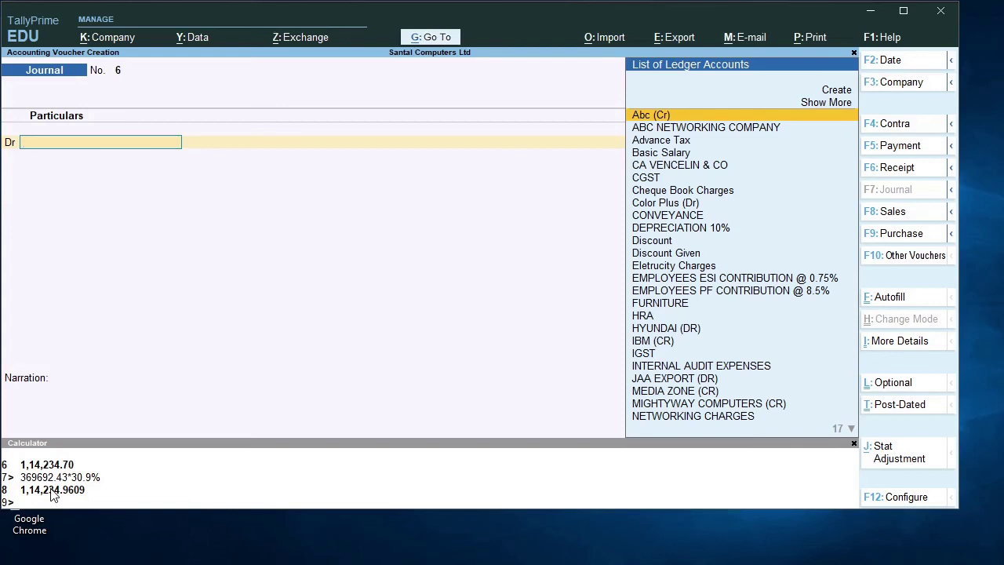
key("F2")
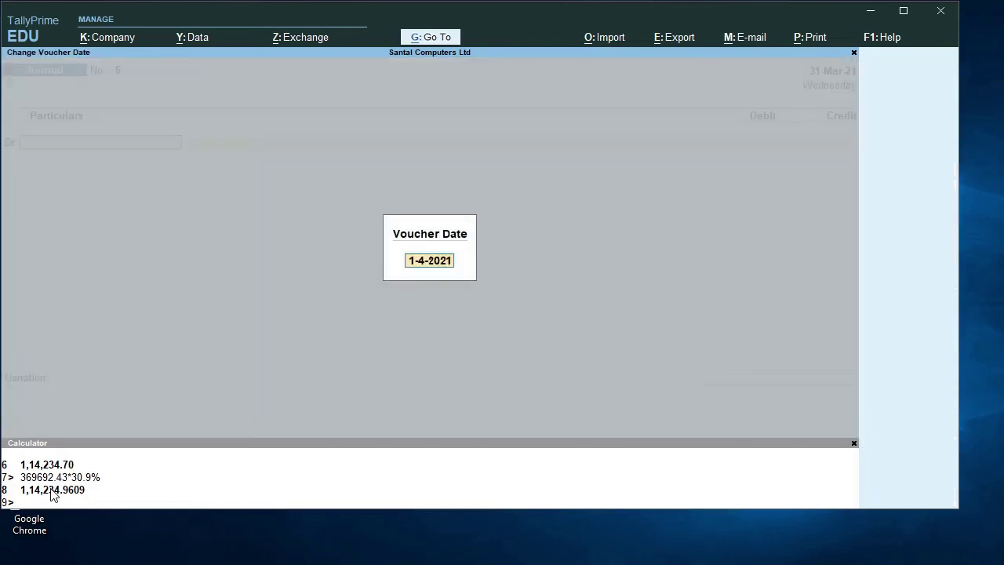
type("31-3")
key("Return")
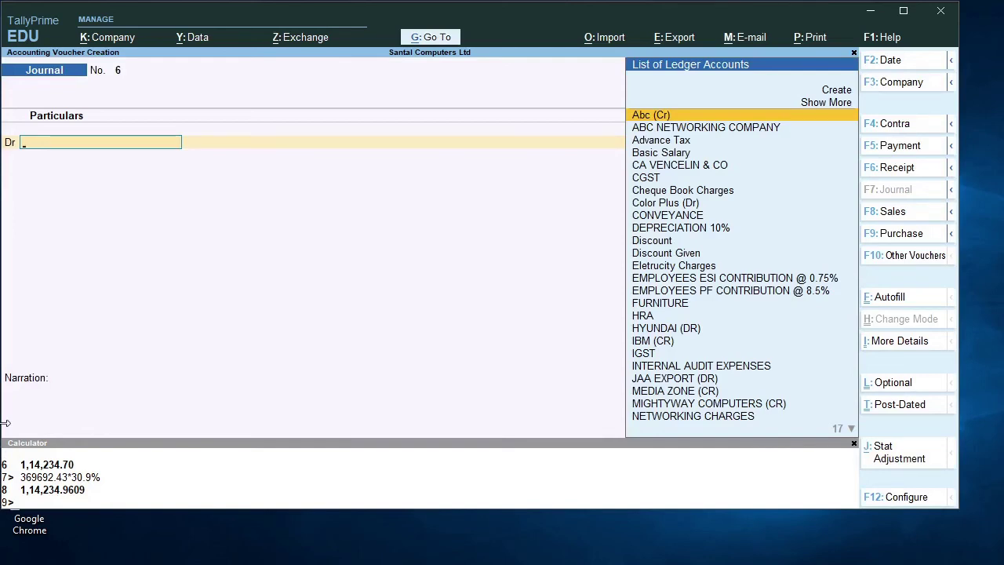
Debit Provision for Income Tax with 114234 in the journal voucher and begin a credit line.
type("P")
key("Down")
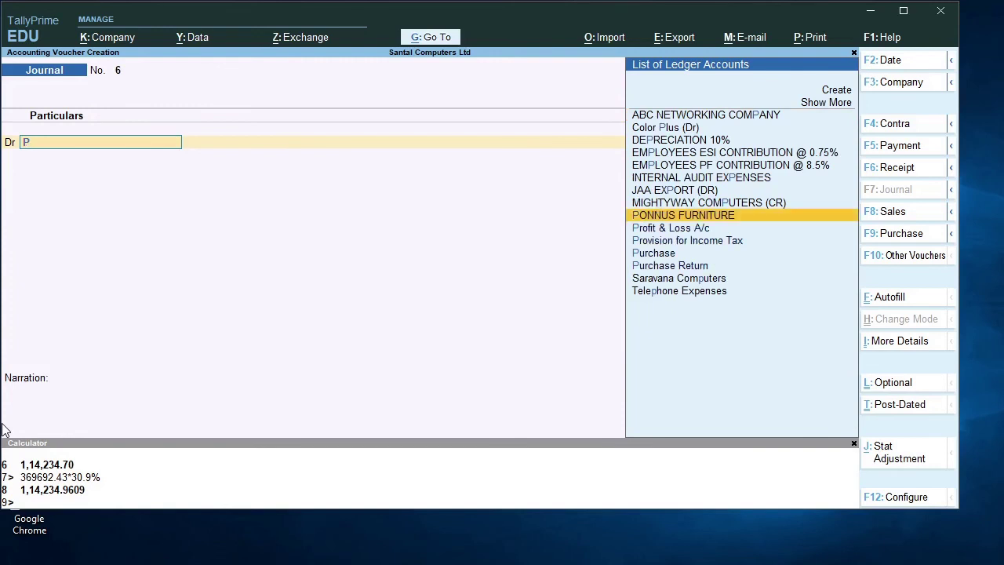
key("Down")
key("Down")
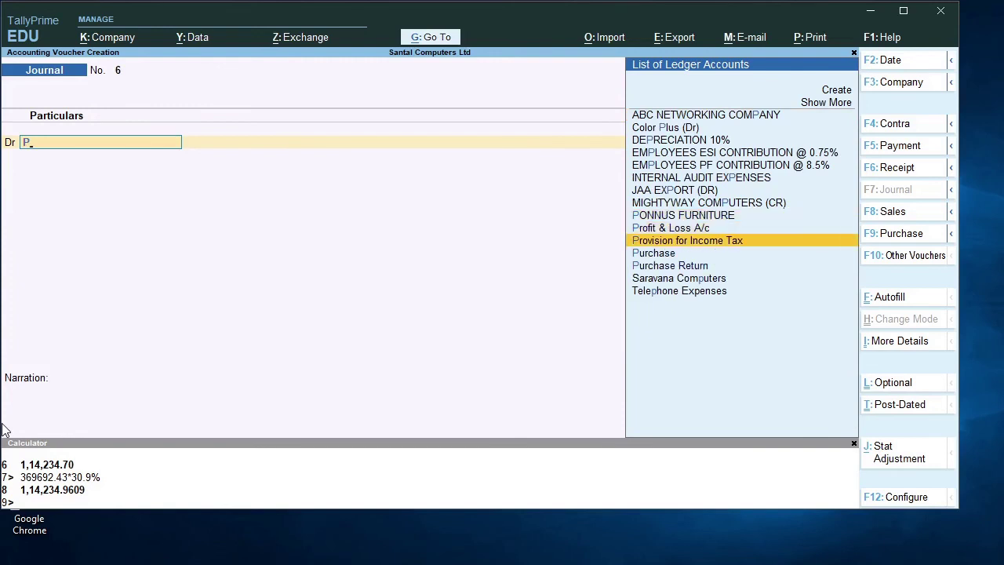
key("Return")
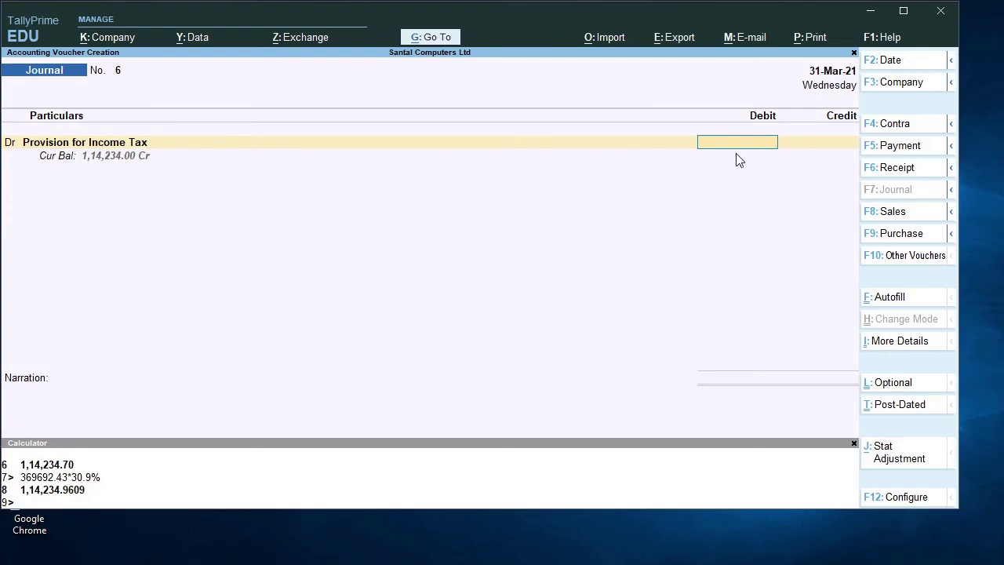
type("114234")
key("Return")
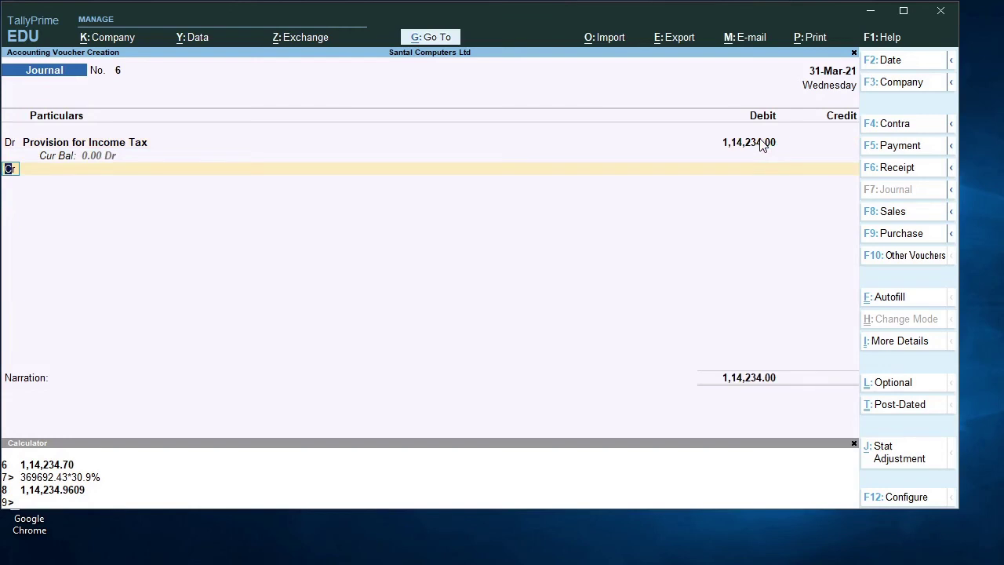
key("Return")
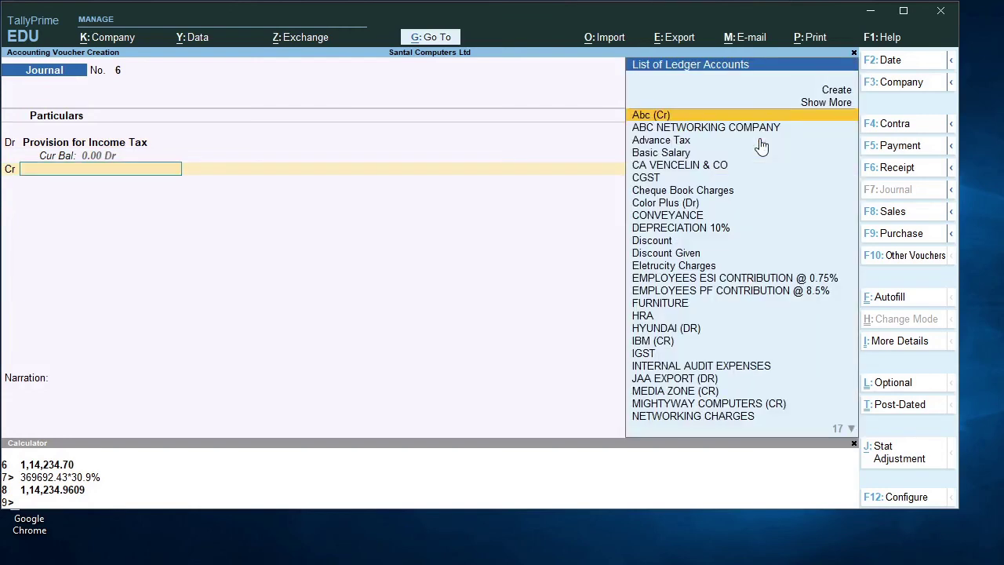
Credit Advance Tax with 30000 in the journal voucher.
left_click(665, 144)
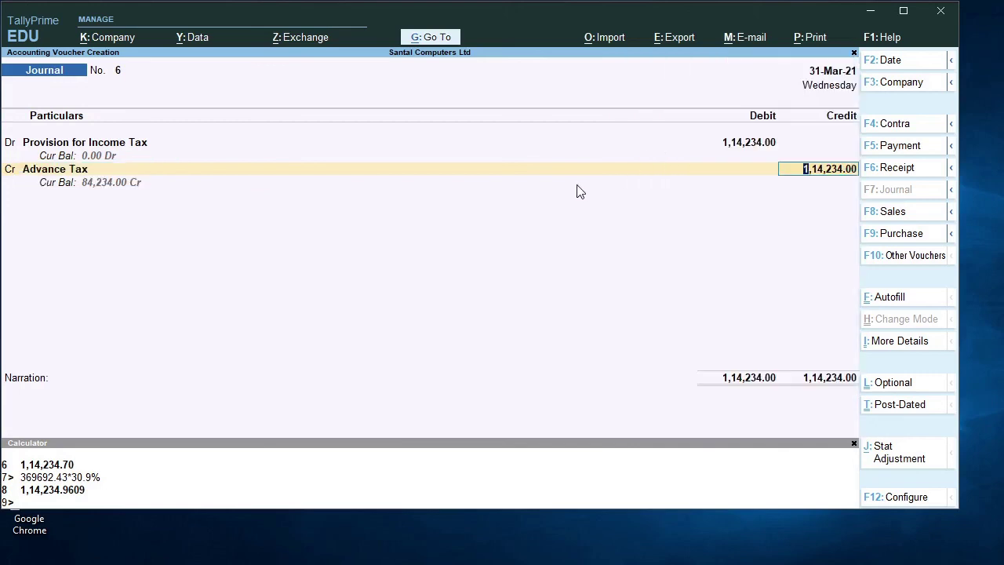
type("30000")
key("Return")
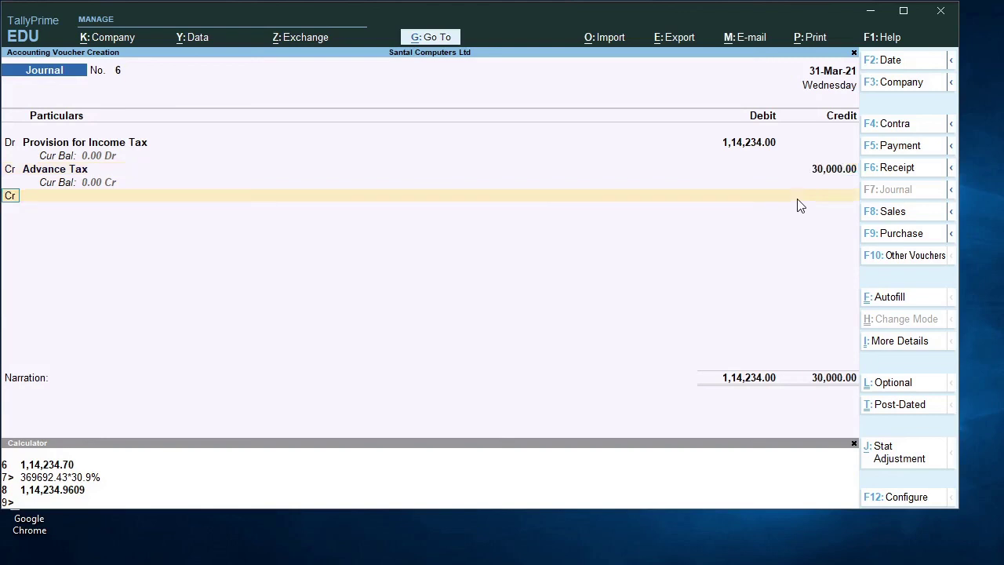
Create an Income Tax ledger under Duties & Taxes for the next credit line, keeping Others as the duty type and 0 % calculation.
key("Return")
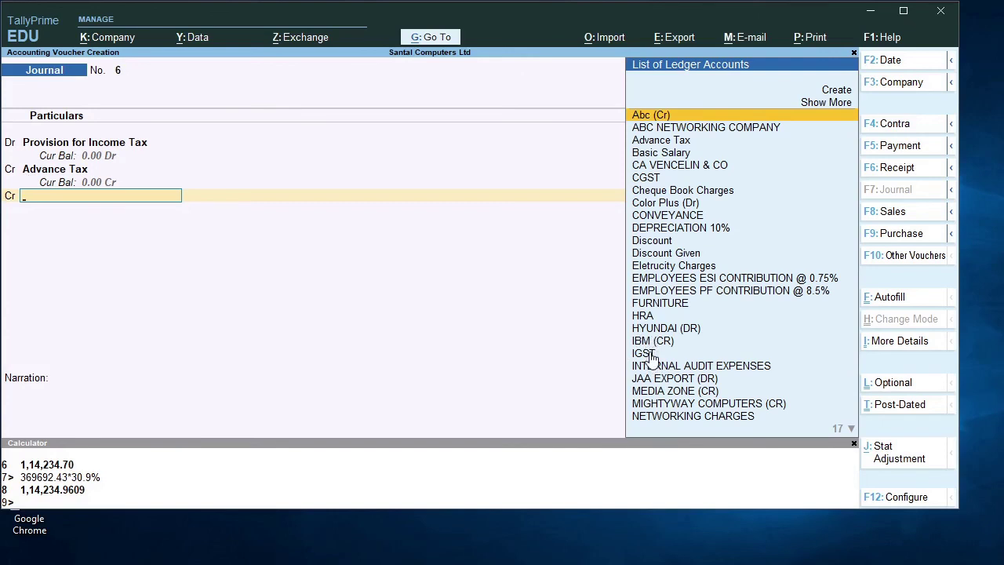
key("alt+c")
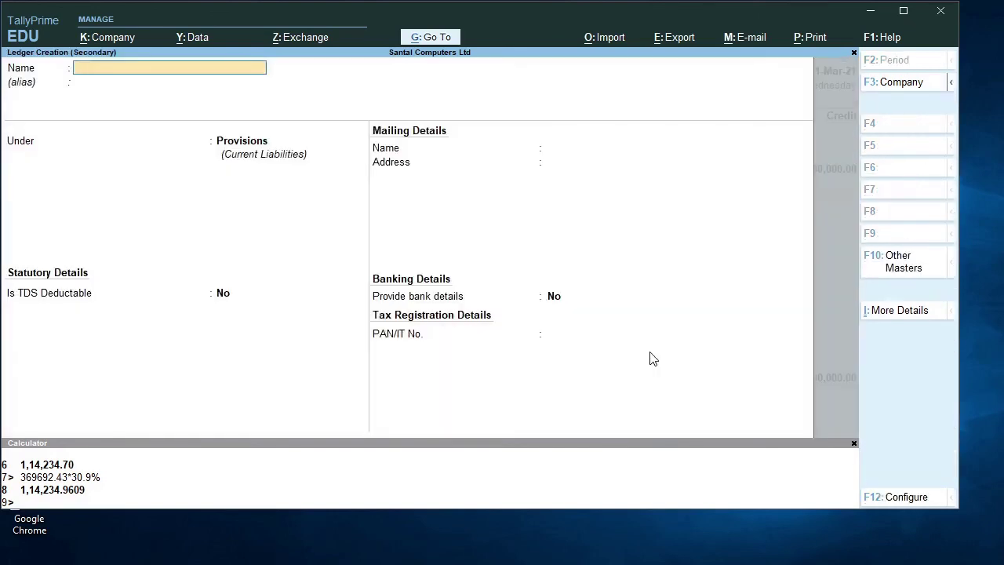
type("Income Tax")
key("Return")
key("Return")
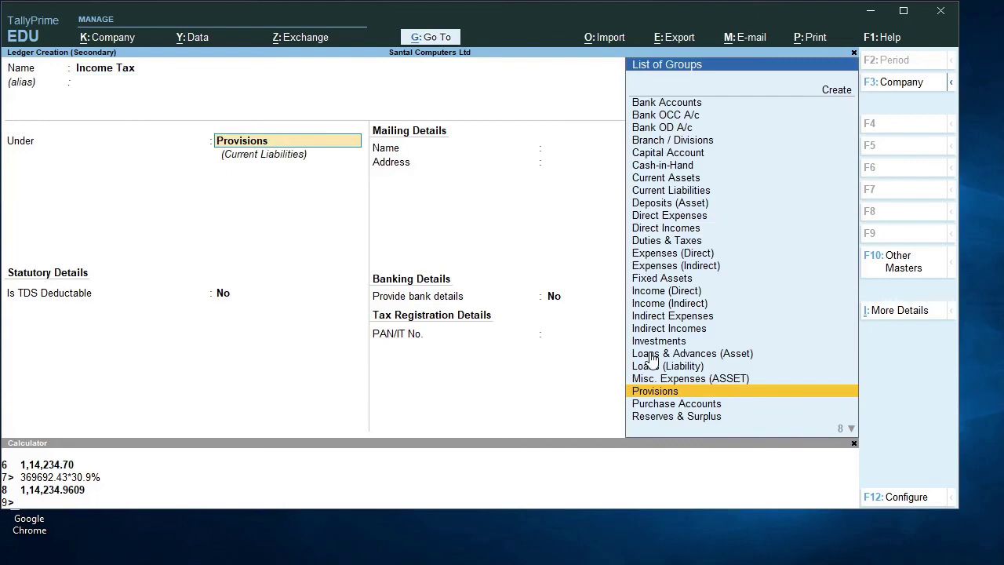
key("Up")
key("Up")
key("Up")
key("Up")
key("Up")
key("Up")
key("Up")
key("Up")
key("Up")
key("Up")
key("Up")
key("Up")
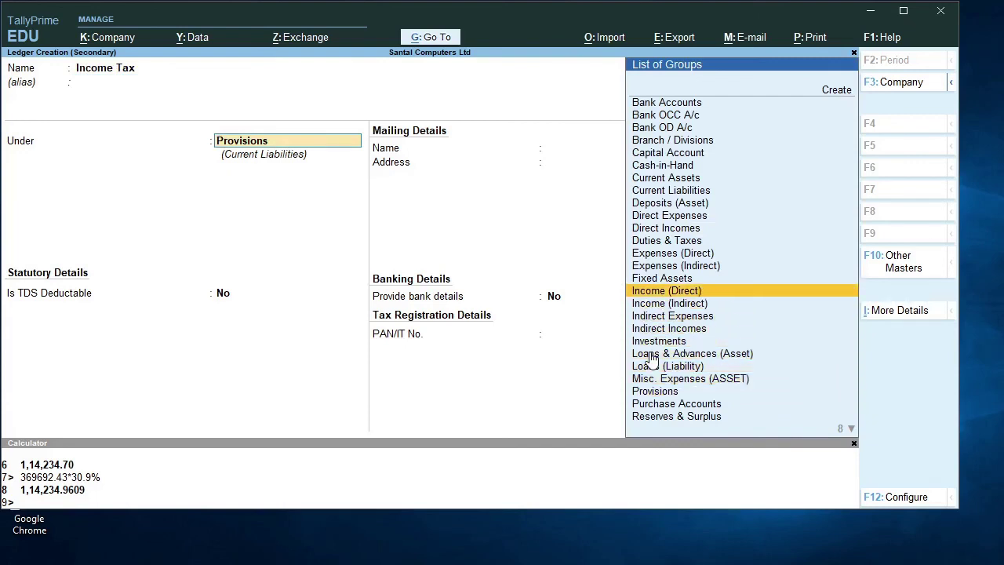
key("Return")
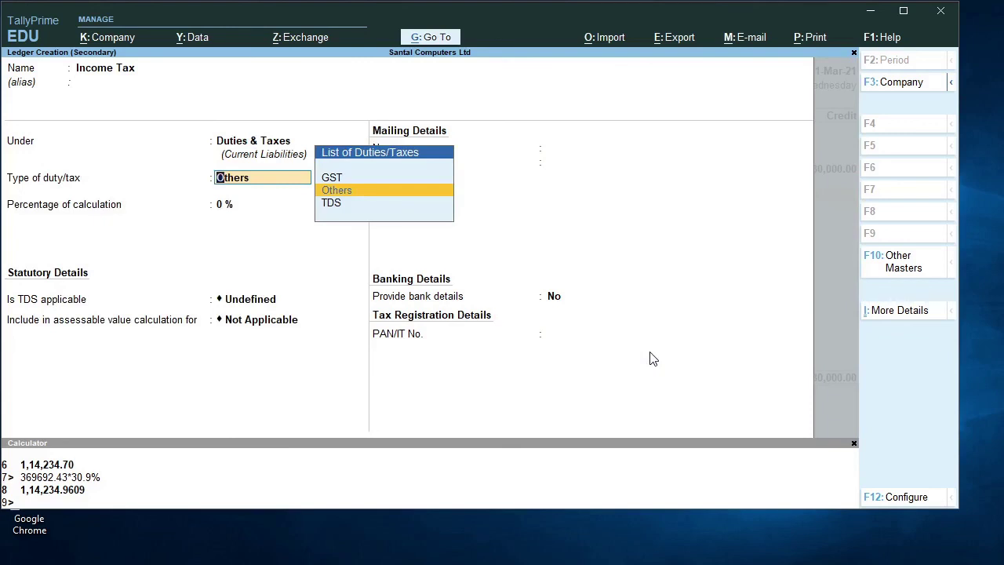
key("Return")
key("Return")
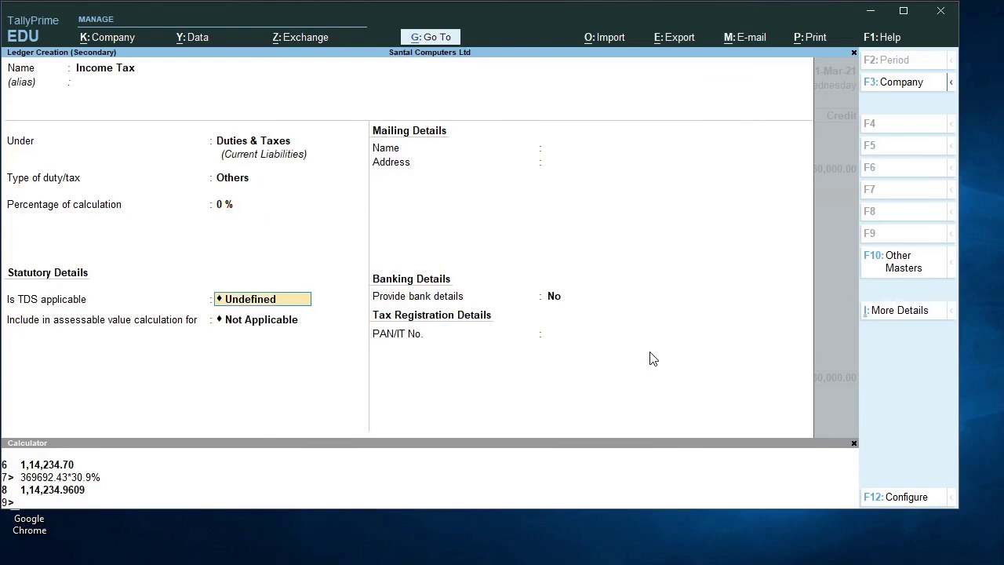
key("Return")
key("Return")
Accept the 84,234.00 credit to Income Tax, save the journal voucher without a narration and leave voucher entry.
key("Return")
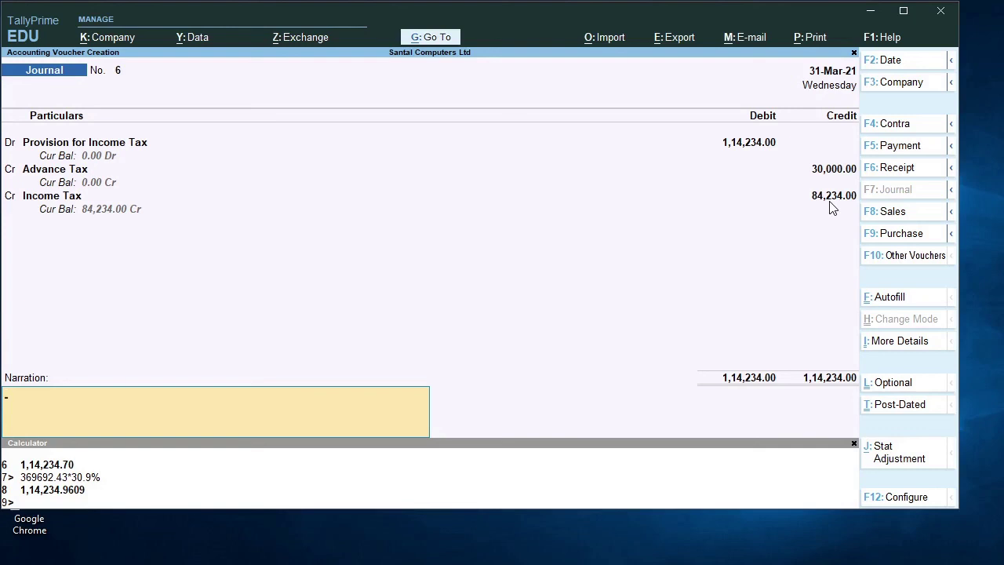
key("Return")
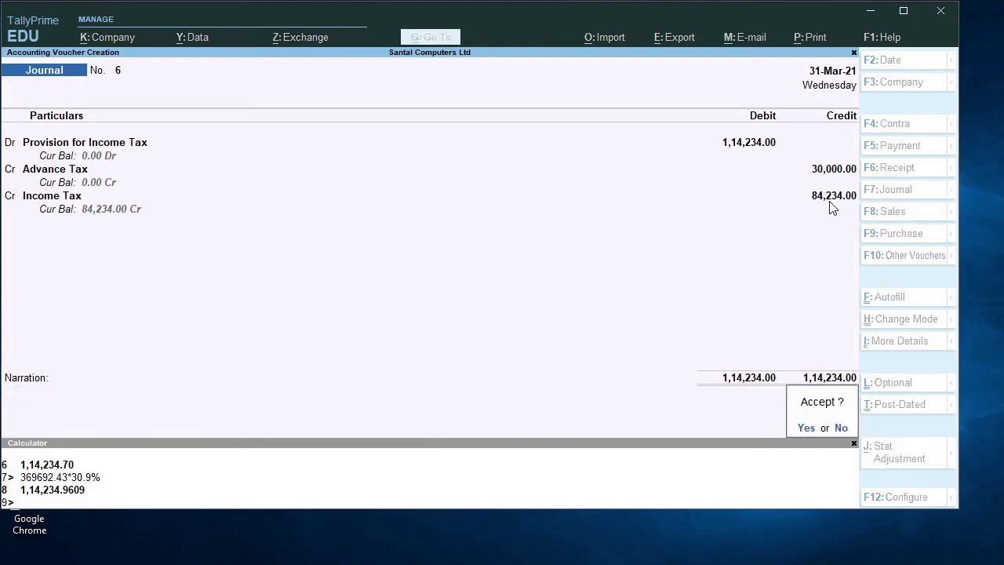
key("Return")
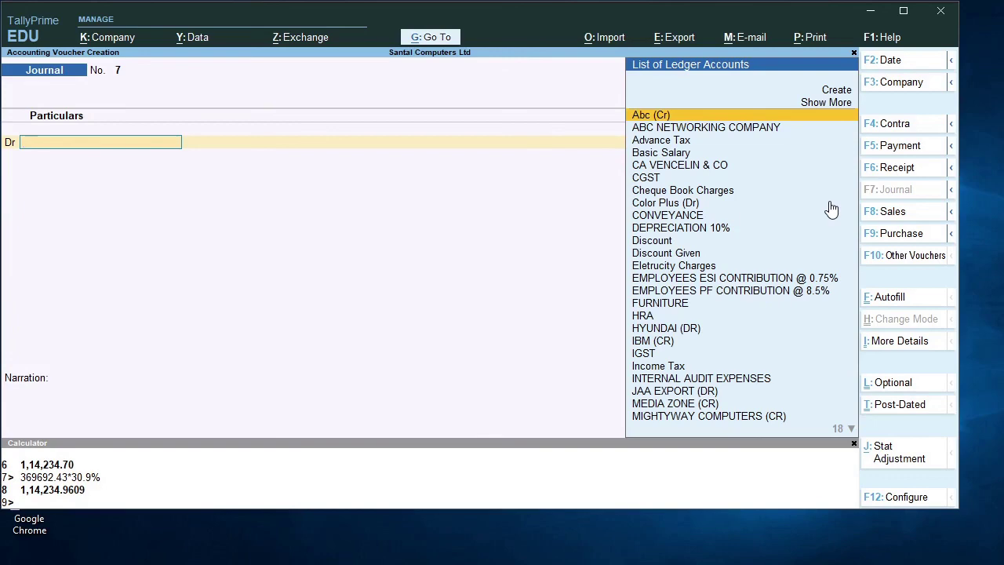
key("Escape")
key("Return")
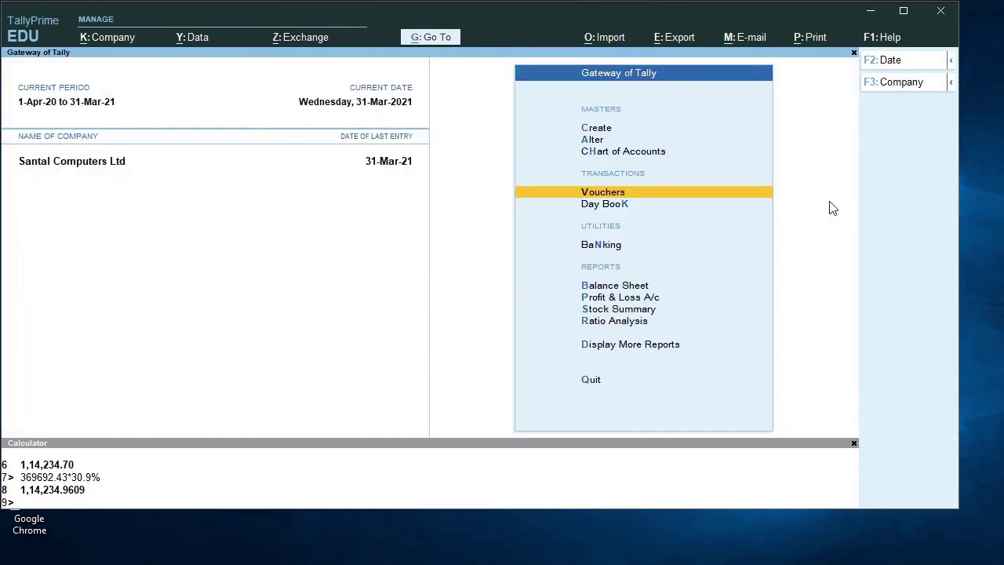
key("Escape")
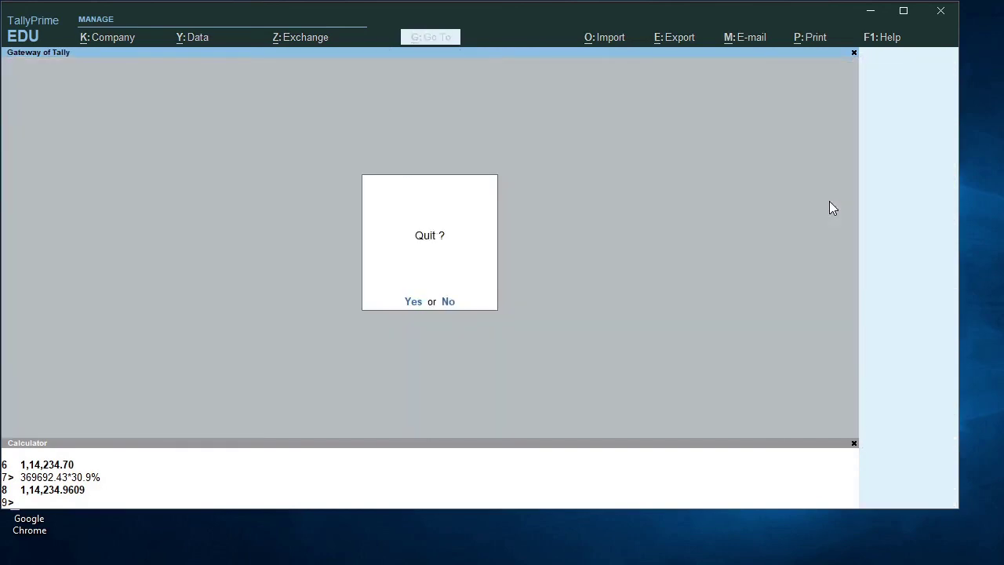
key("n")
key("Down")
key("Down")
key("Down")
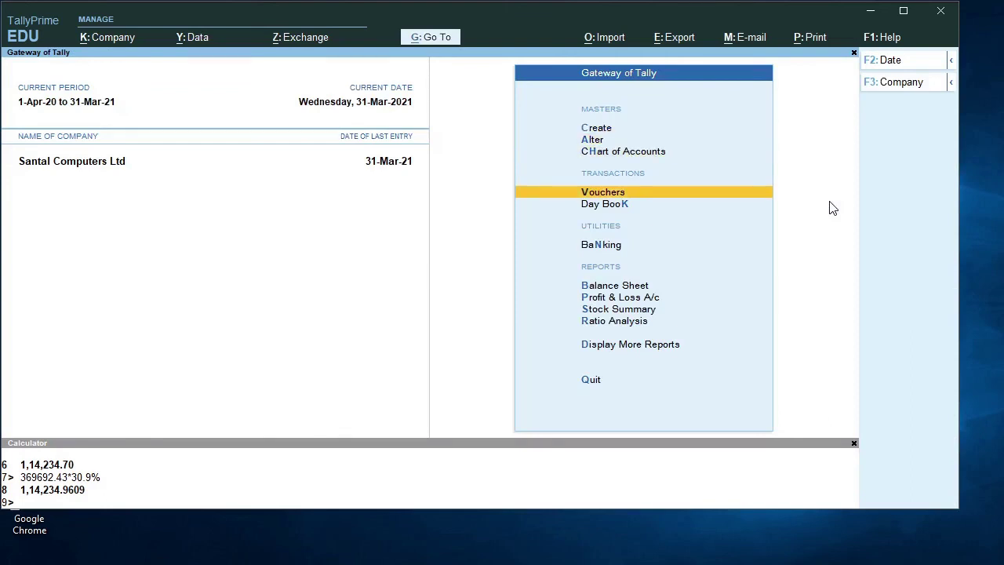
Start a payment voucher dated 31-Mar-21 with Axis Bank as the paying account.
key("Return")
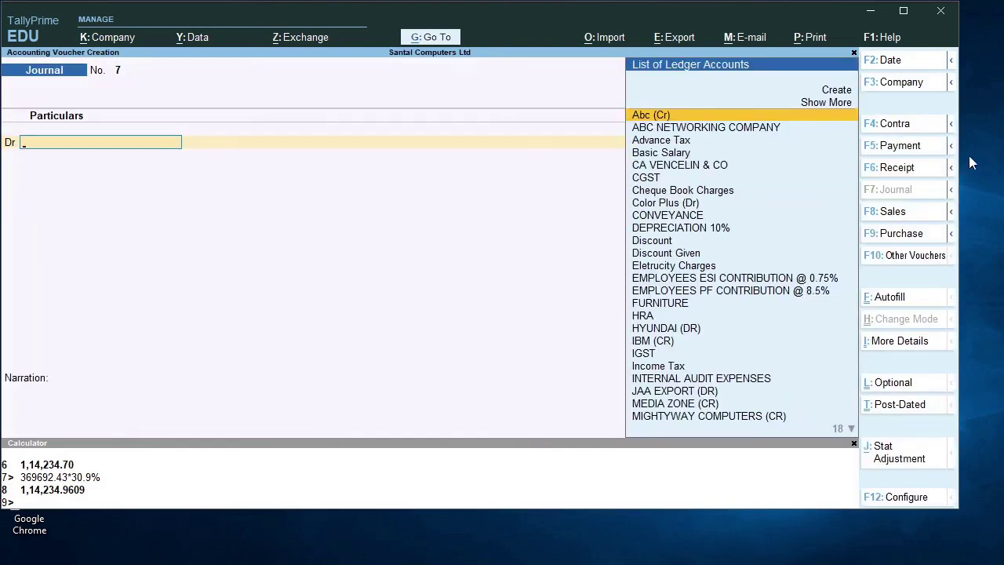
left_click(898, 147)
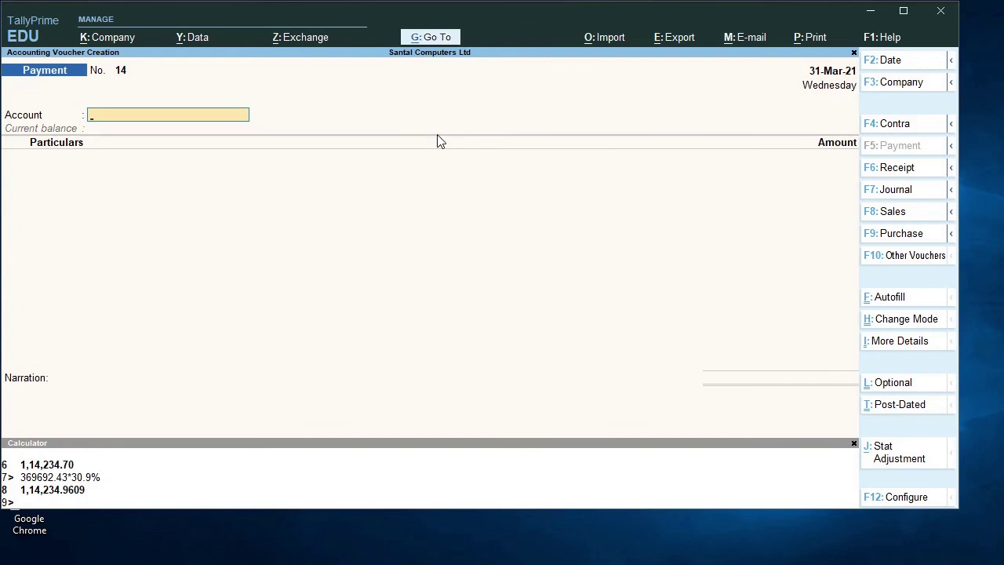
type("A")
key("Return")
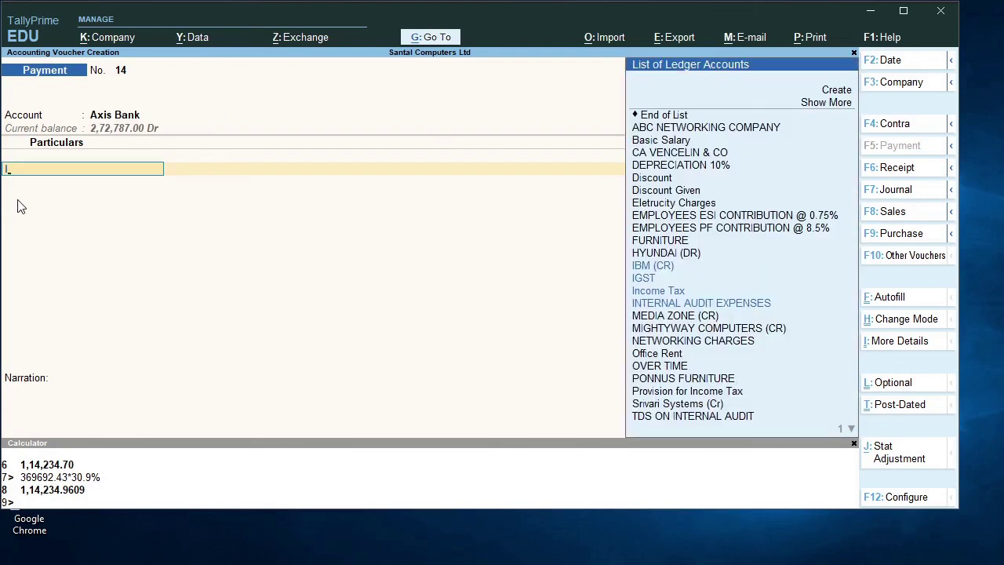
Enter a payment of 84234 against the Income Tax ledger in the payment voucher.
key("Down")
key("Down")
key("Down")
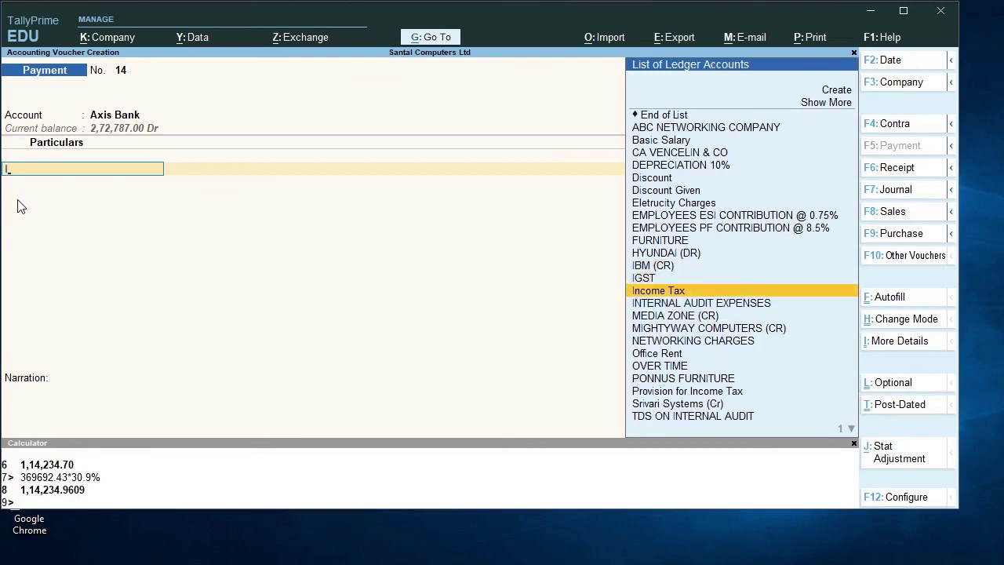
key("Return")
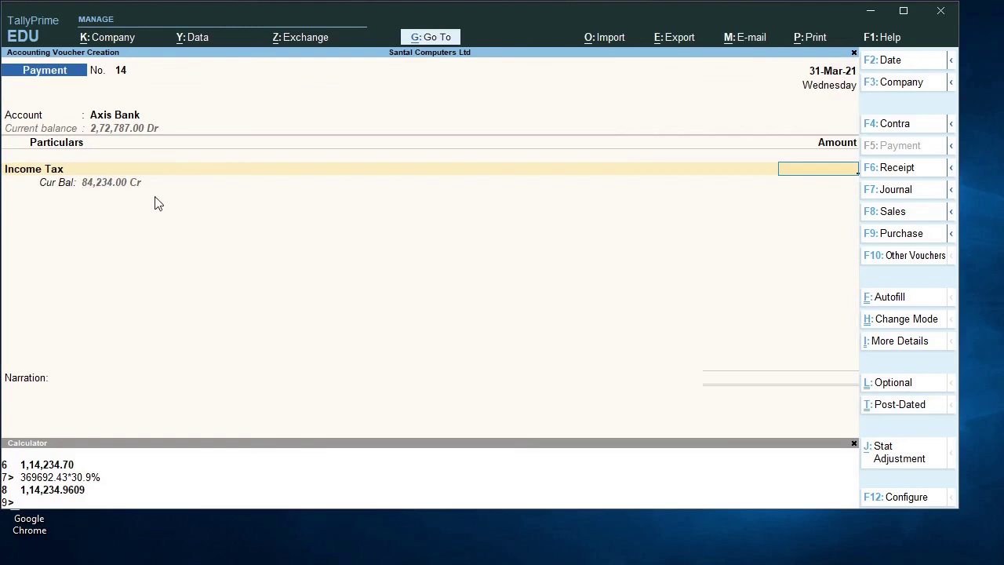
type("84234")
key("Return")
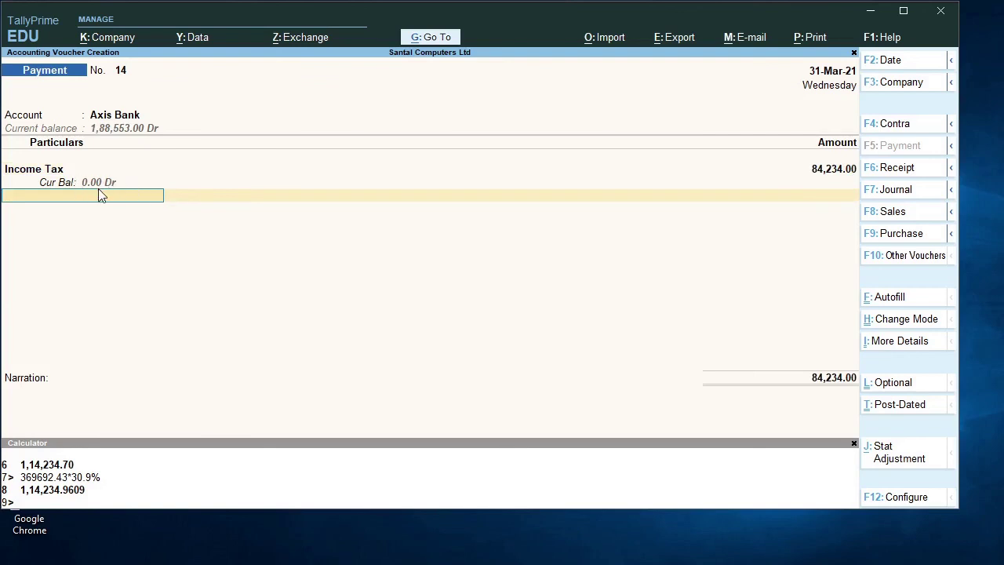
Accept the Axis Bank cheque allocation dated 31-Mar-21 without an instrument number, save the payment voucher and leave voucher entry.
key("Return")
key("Return")
key("Return")
key("Return")
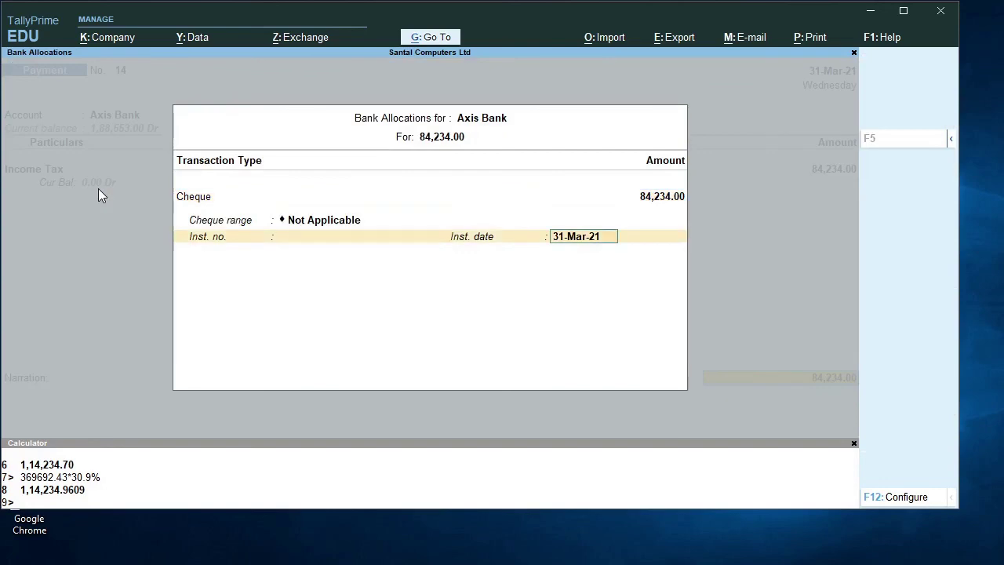
key("Return")
key("Return")
key("Return")
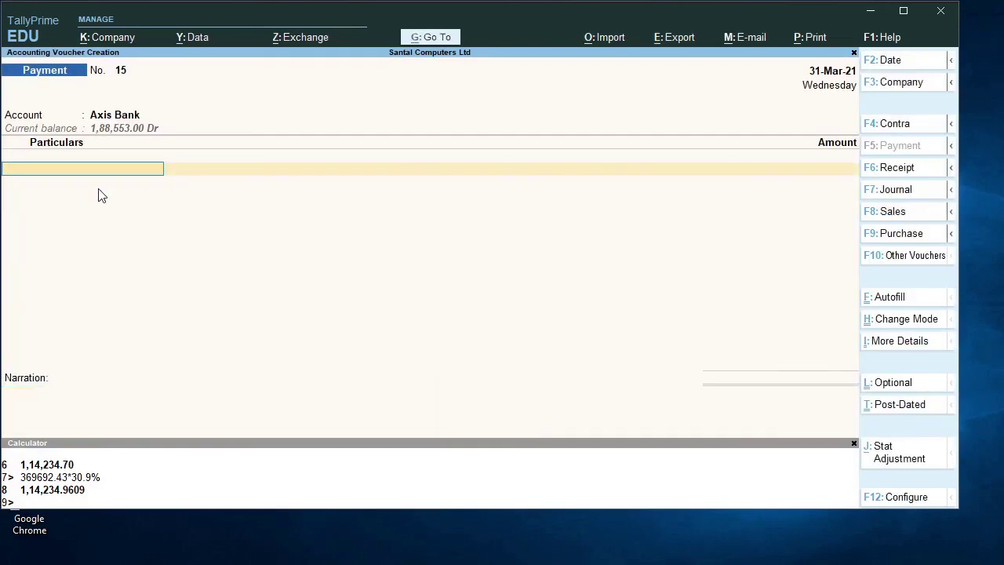
key("Escape")
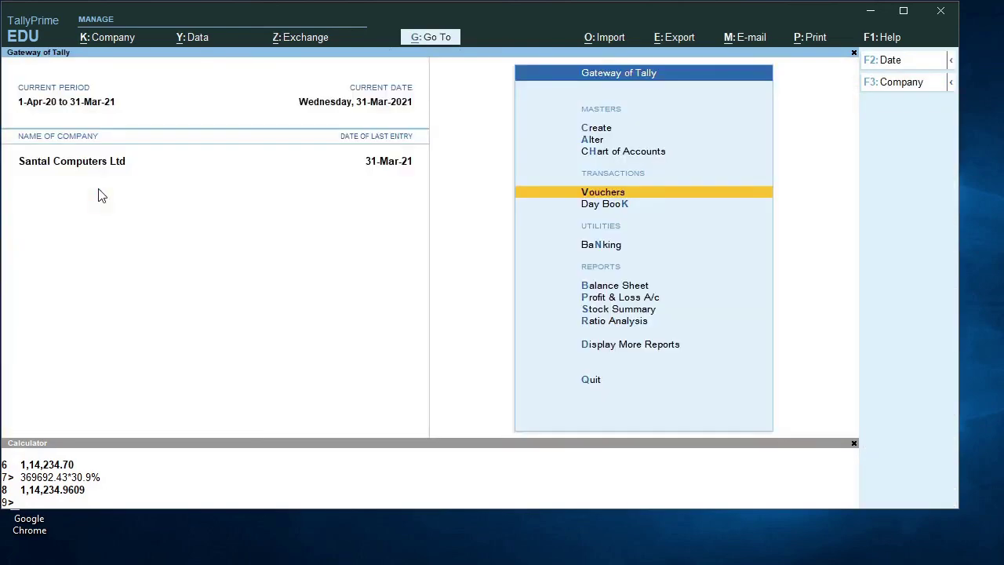
Open the Balance Sheet to examine the liabilities and the Profit & Loss A/c after the income tax payment.
key("Down")
key("Down")
key("Down")
key("Down")
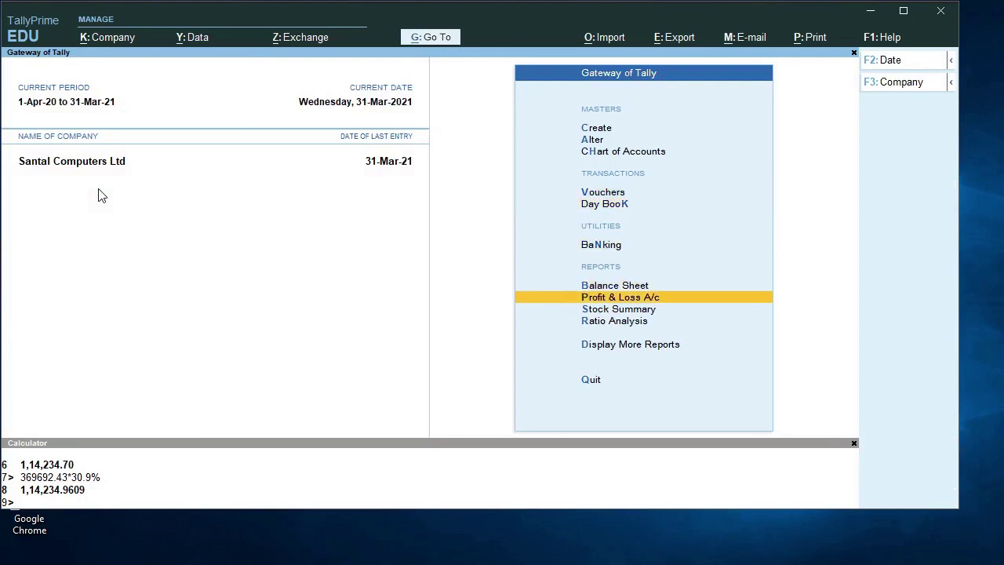
key("Up")
key("Return")
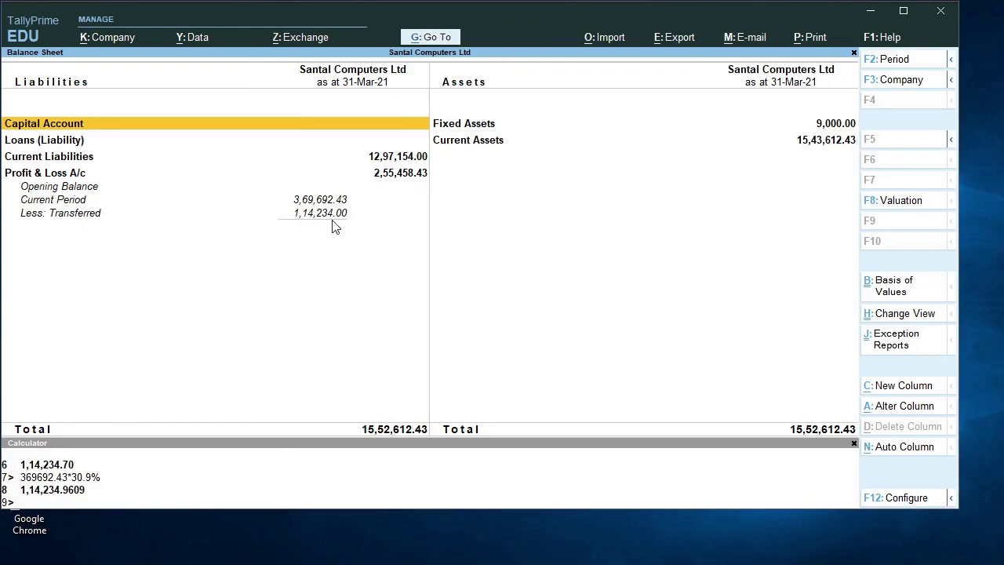
Examine the Current Assets breakdown for the advance tax and bank balances, and return to the Gateway of Tally.
key("Right")
key("Down")
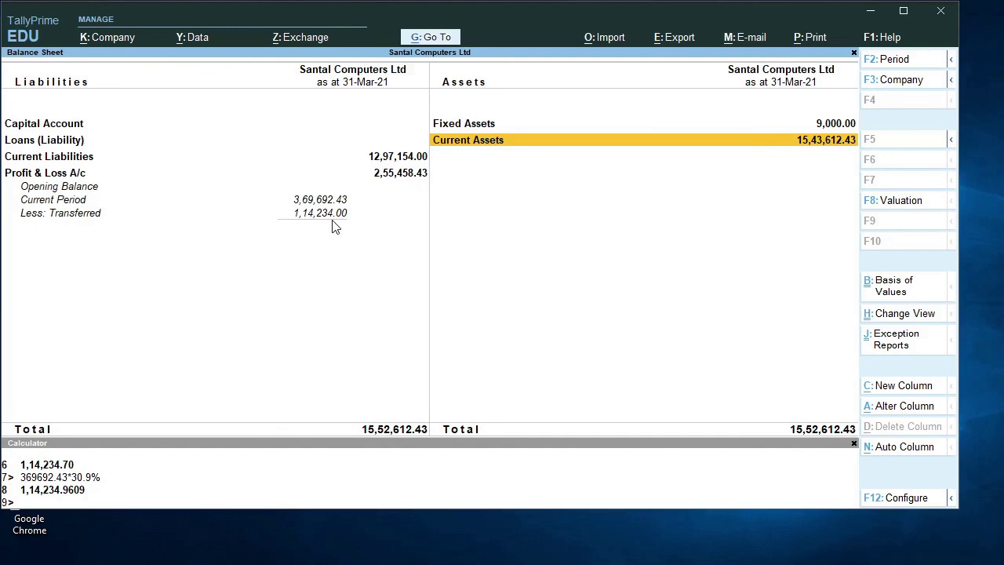
key("Return")
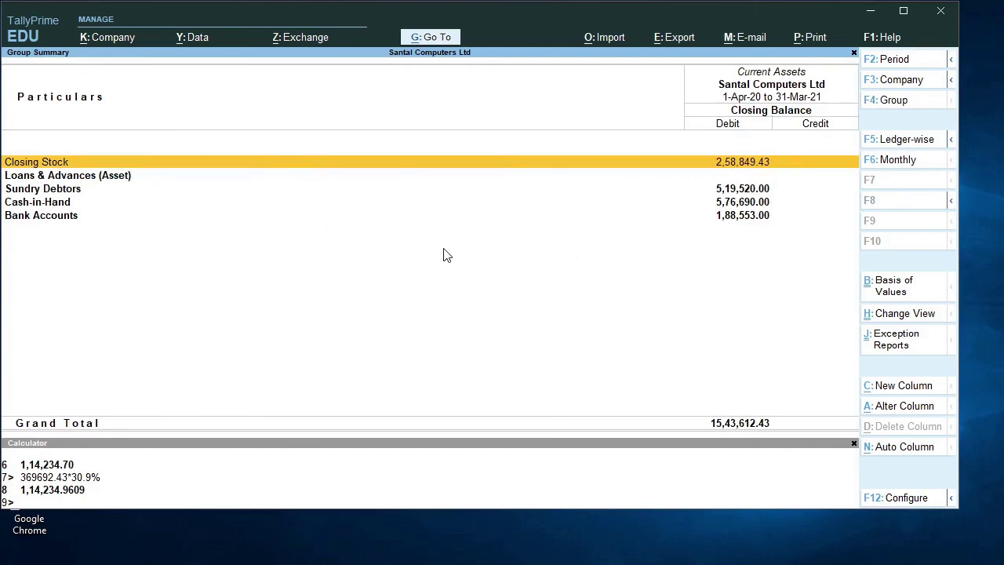
key("Escape")
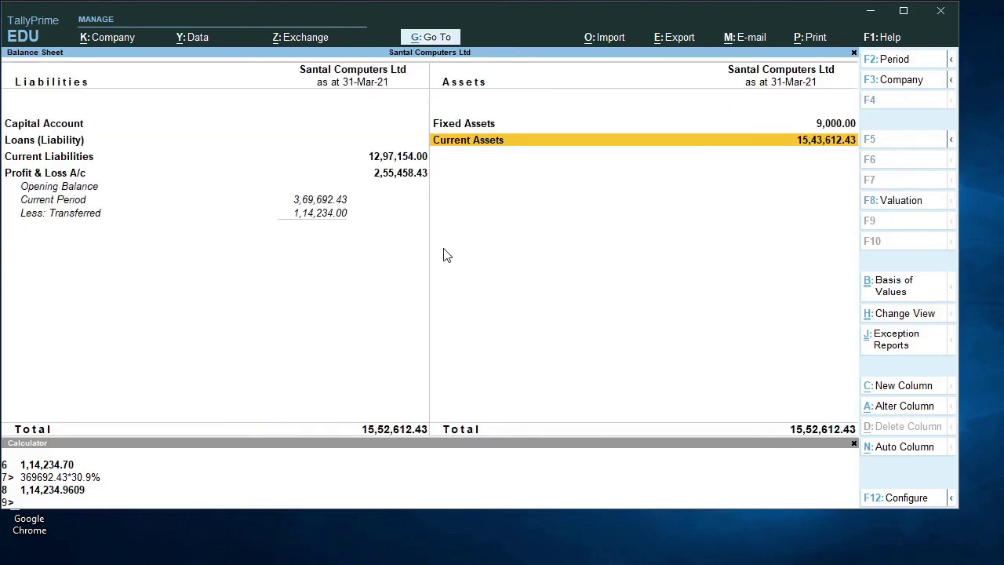
key("Return")
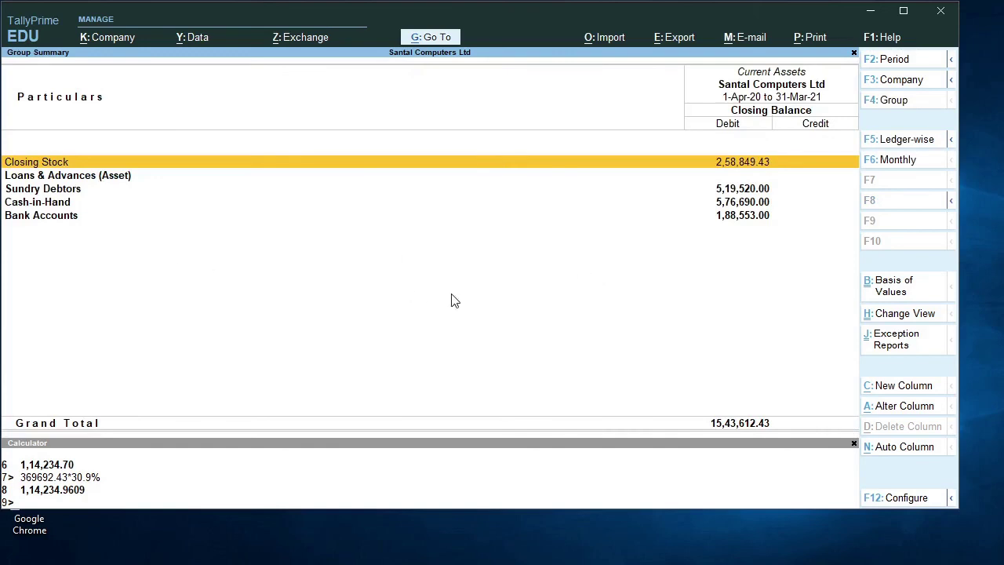
key("Escape")
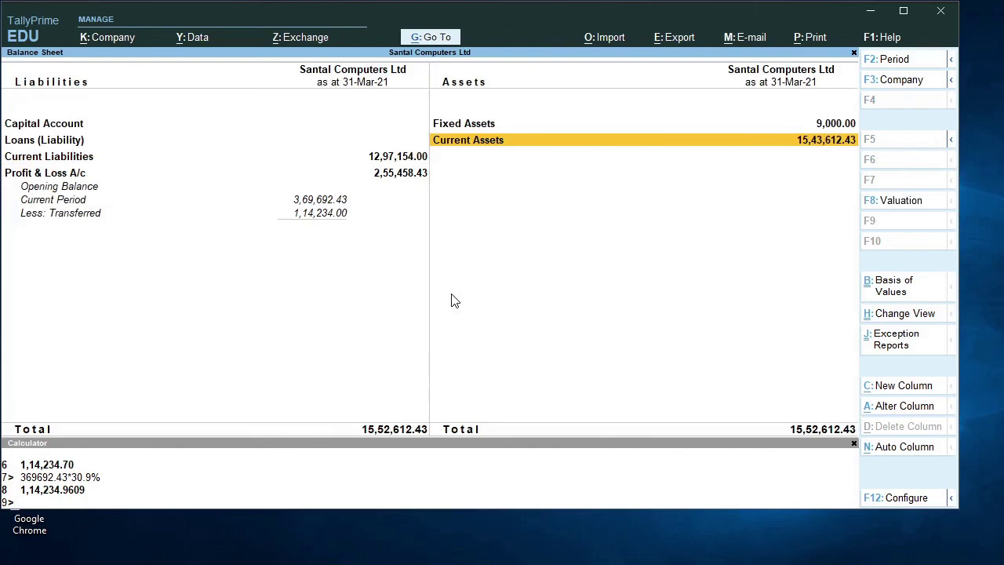
key("Escape")
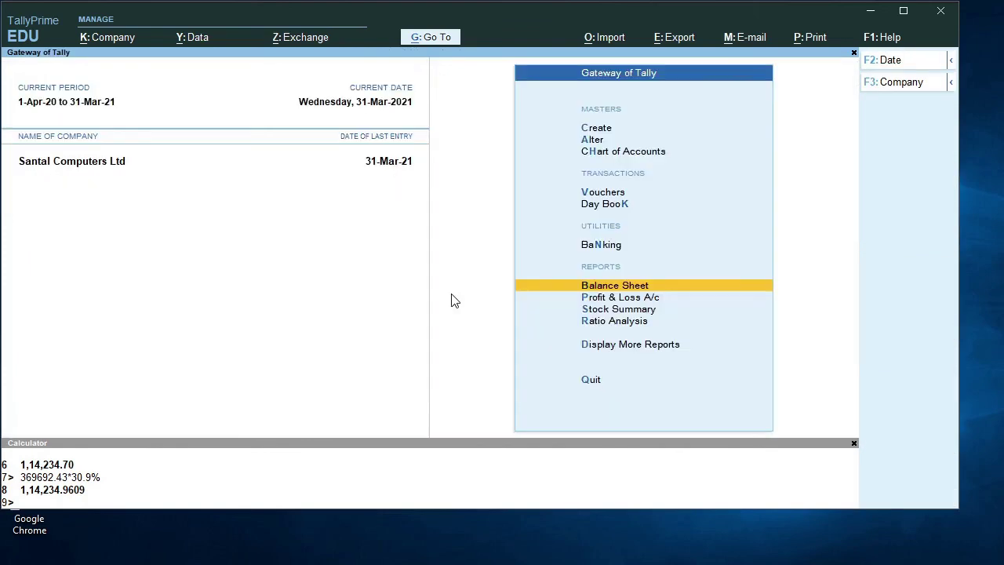